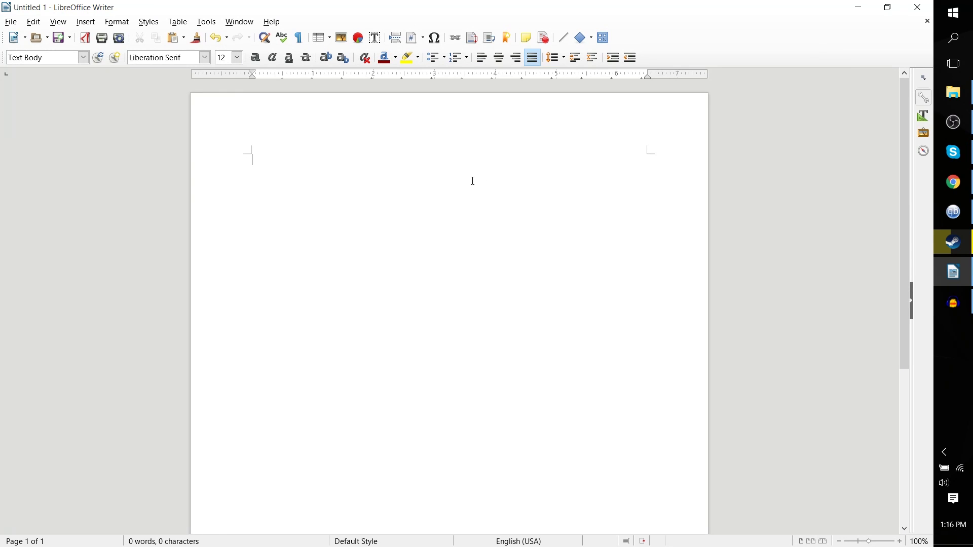
# Step: Show the Insert Table size-picker grid on the blank Untitled 1 page
pyautogui.click(178, 23)
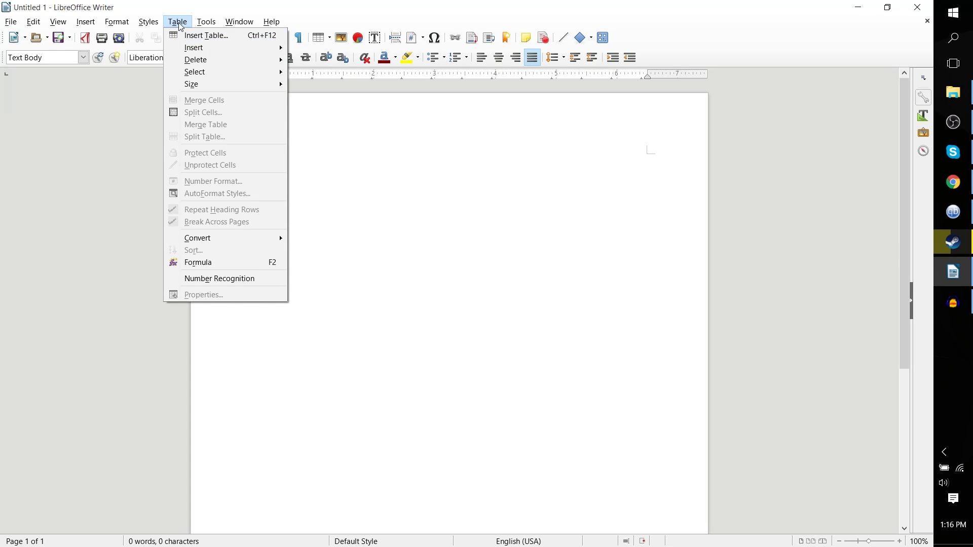
pyautogui.press('Escape')
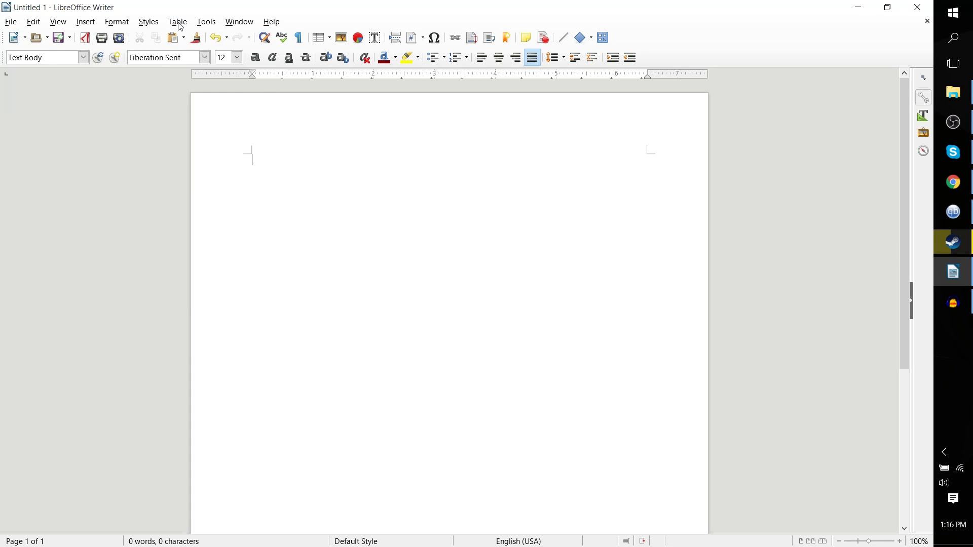
pyautogui.click(323, 38)
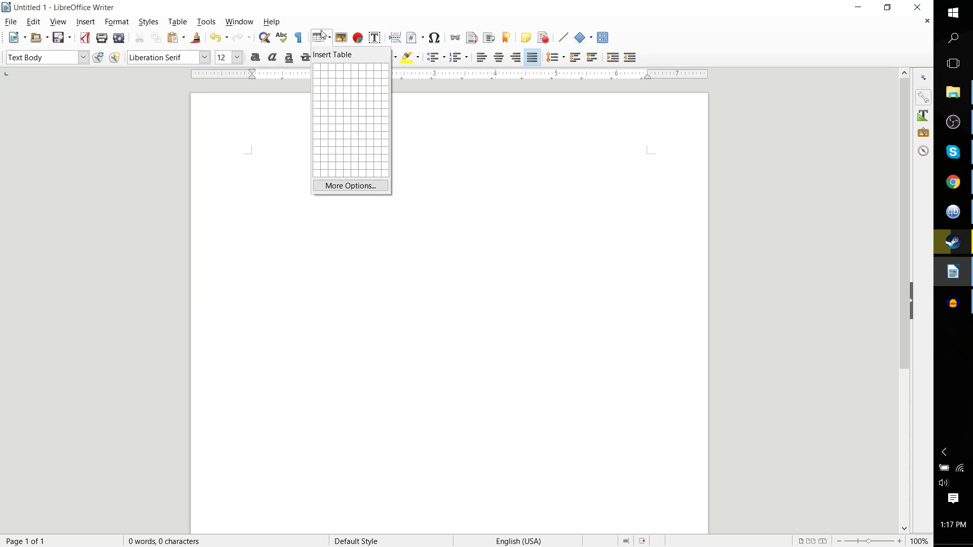
# Step: Insert an empty 5-column by 5-row table through Table > Insert Table
pyautogui.click(284, 27)
pyautogui.click(177, 22)
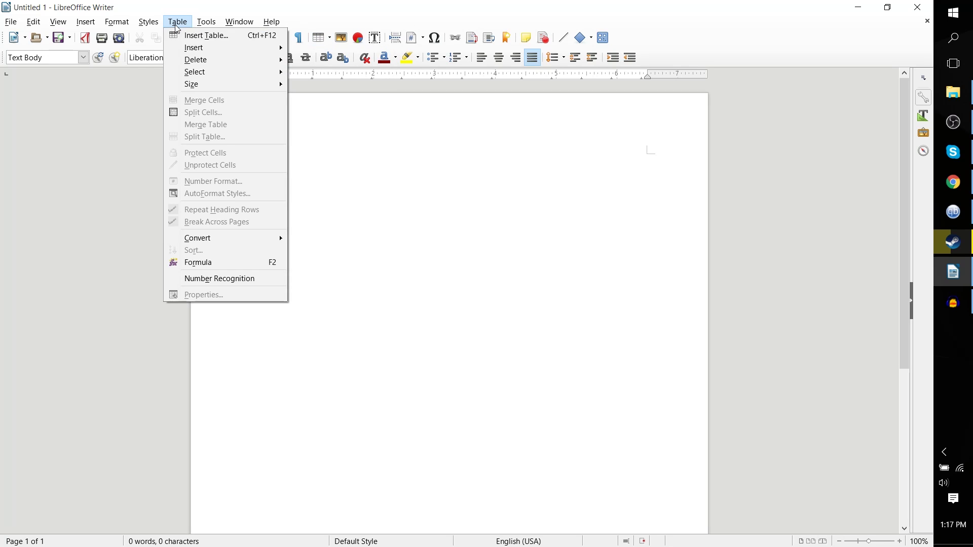
pyautogui.click(209, 36)
pyautogui.moveTo(476, 187); pyautogui.dragTo(712, 148)
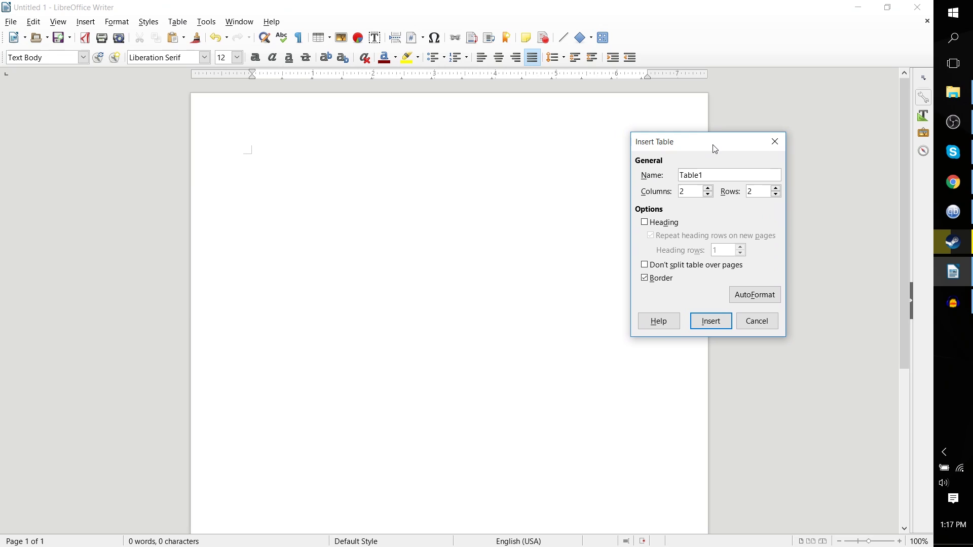
pyautogui.doubleClick(697, 191)
pyautogui.write('5')
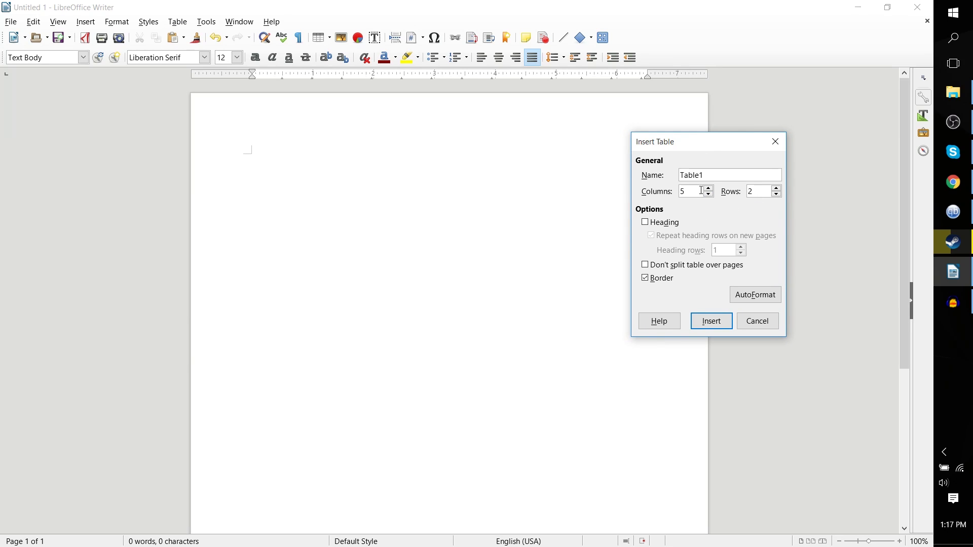
pyautogui.moveTo(702, 191); pyautogui.dragTo(646, 191)
pyautogui.doubleClick(758, 192)
pyautogui.moveTo(767, 192); pyautogui.dragTo(717, 197)
pyautogui.click(761, 191)
pyautogui.click(715, 321)
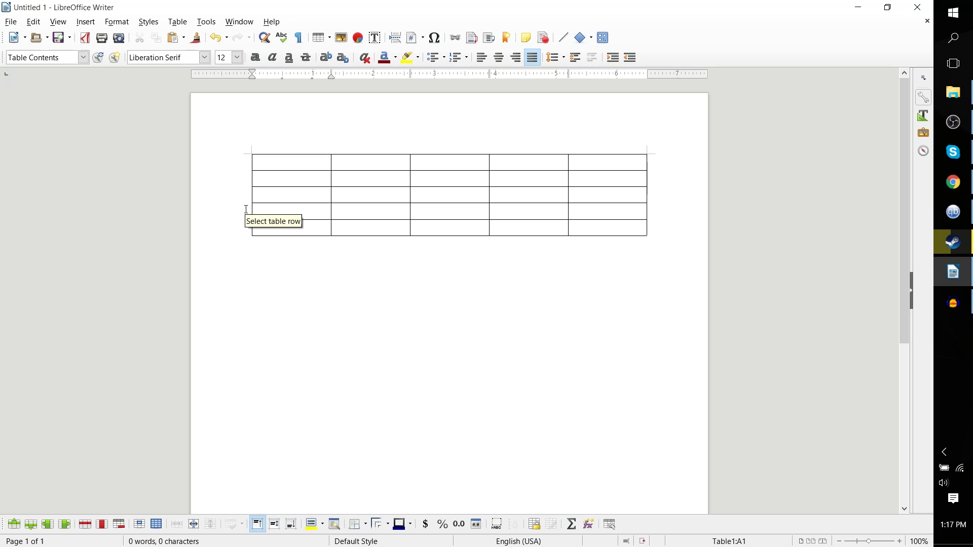
# Step: Add a new row below the table's fourth row
pyautogui.press('Down')
pyautogui.press('Down')
pyautogui.press('Down')
pyautogui.press('Down')
pyautogui.press('Down')
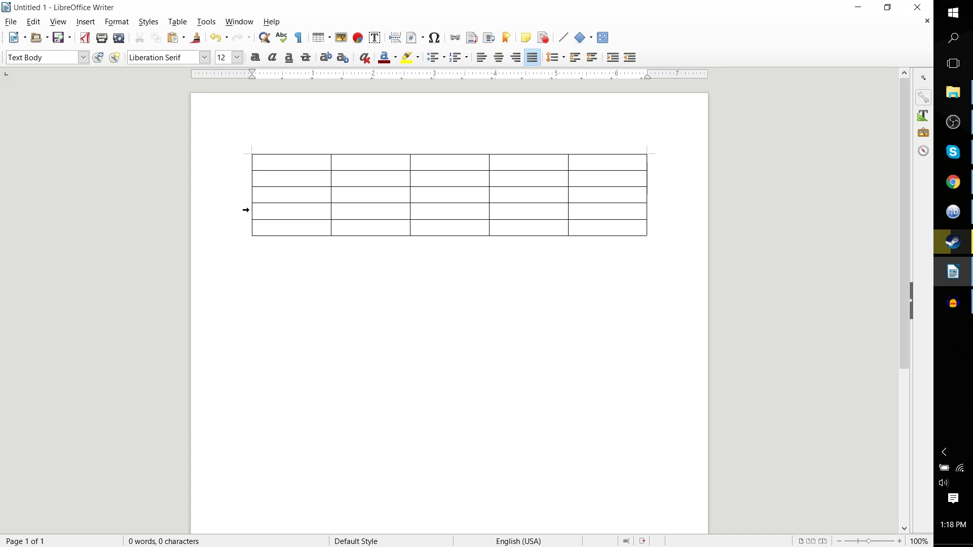
pyautogui.click(246, 210)
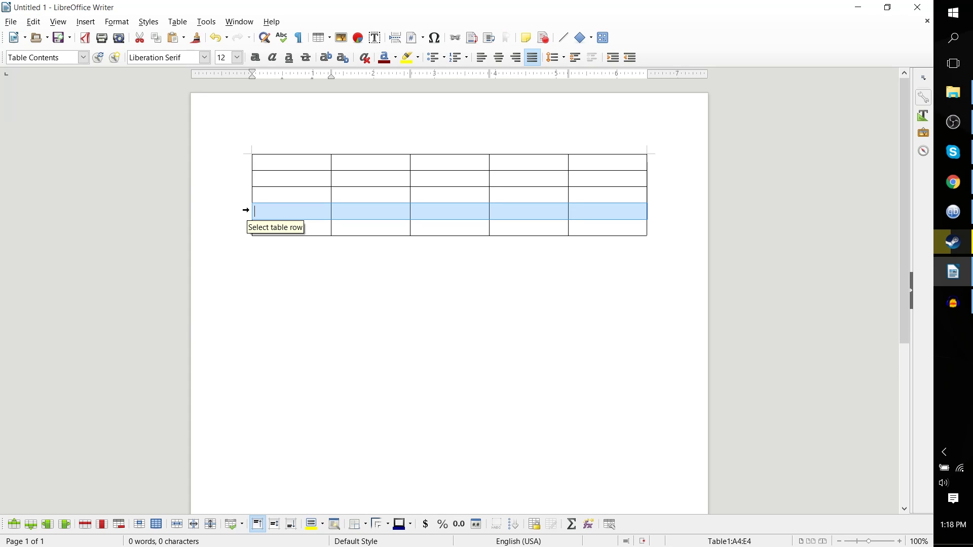
pyautogui.rightClick(250, 212)
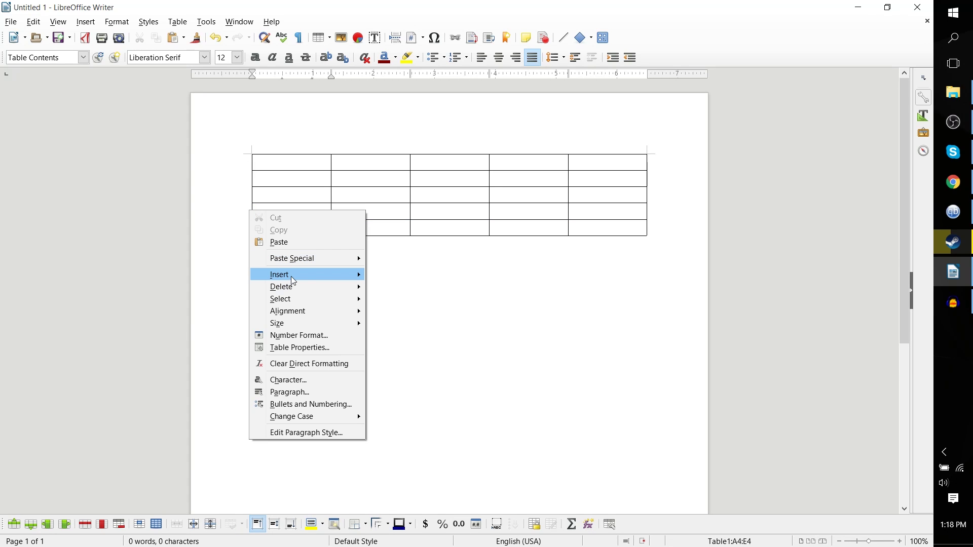
pyautogui.moveTo(292, 278)
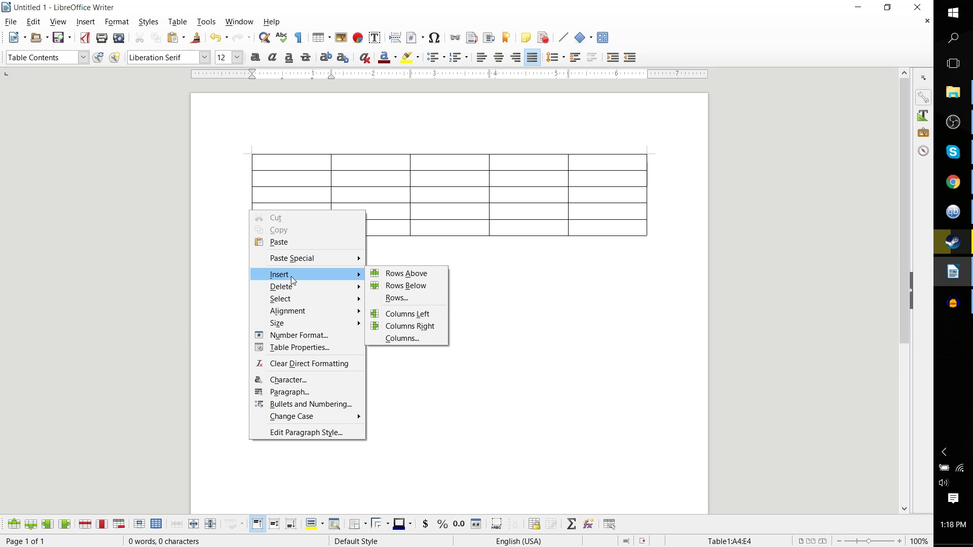
pyautogui.click(424, 289)
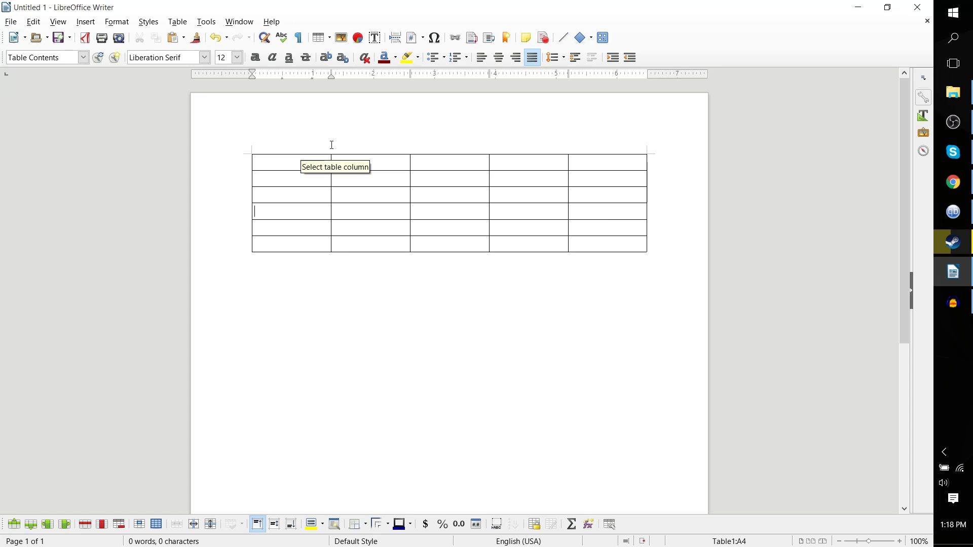
# Step: Add a new column to the right of column B
pyautogui.click(375, 148)
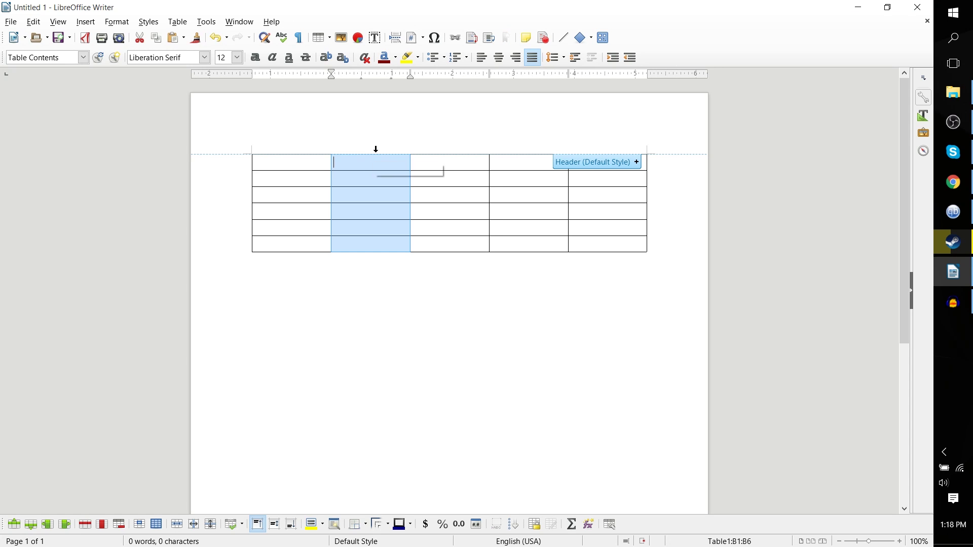
pyautogui.rightClick(375, 149)
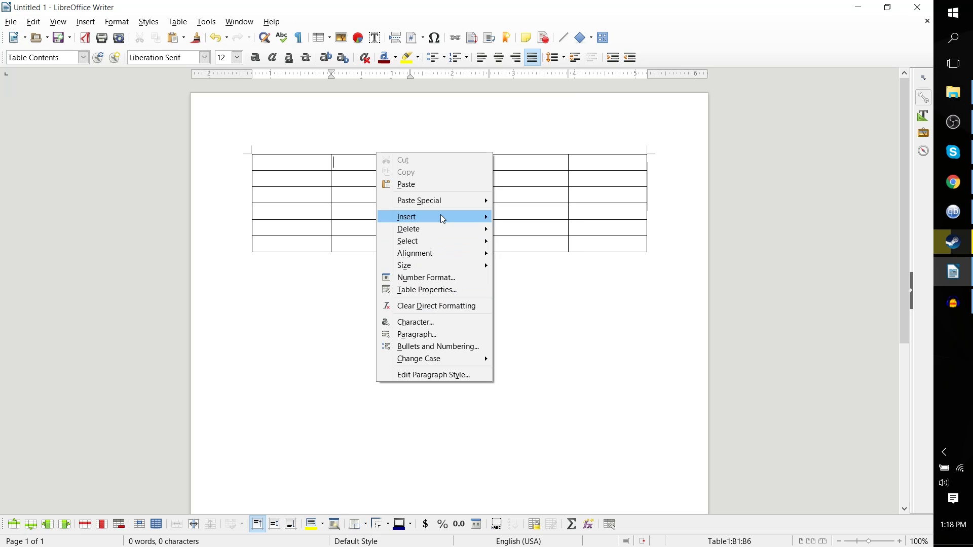
pyautogui.moveTo(441, 217)
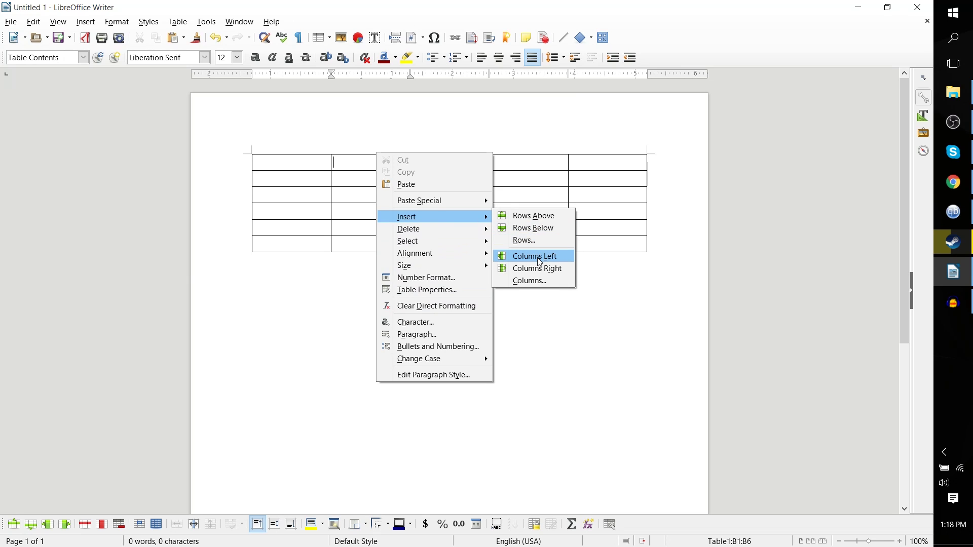
pyautogui.rightClick(364, 152)
pyautogui.moveTo(428, 216)
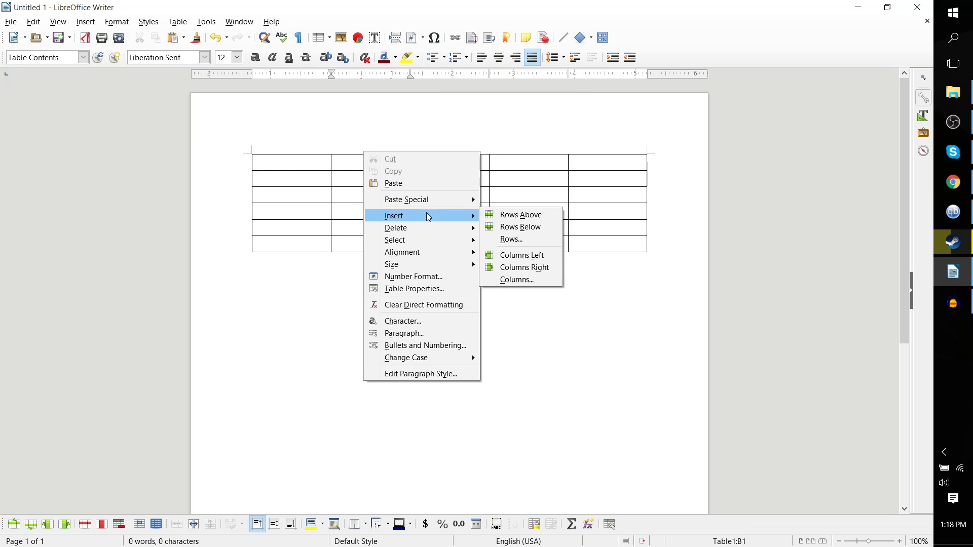
pyautogui.click(519, 266)
pyautogui.click(293, 161)
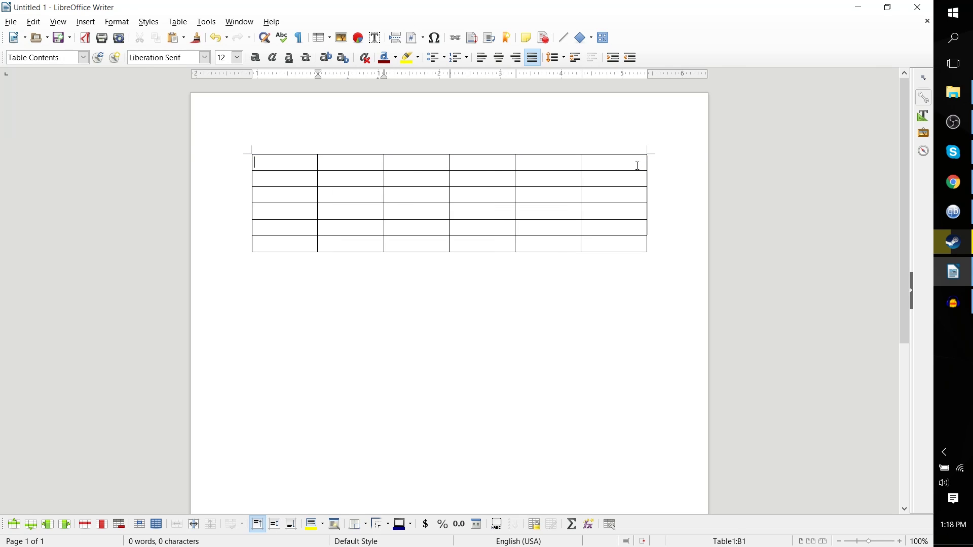
# Step: Enter Hello in B1, asdfasd in A2 and asdfadsf in B2
pyautogui.click(276, 244)
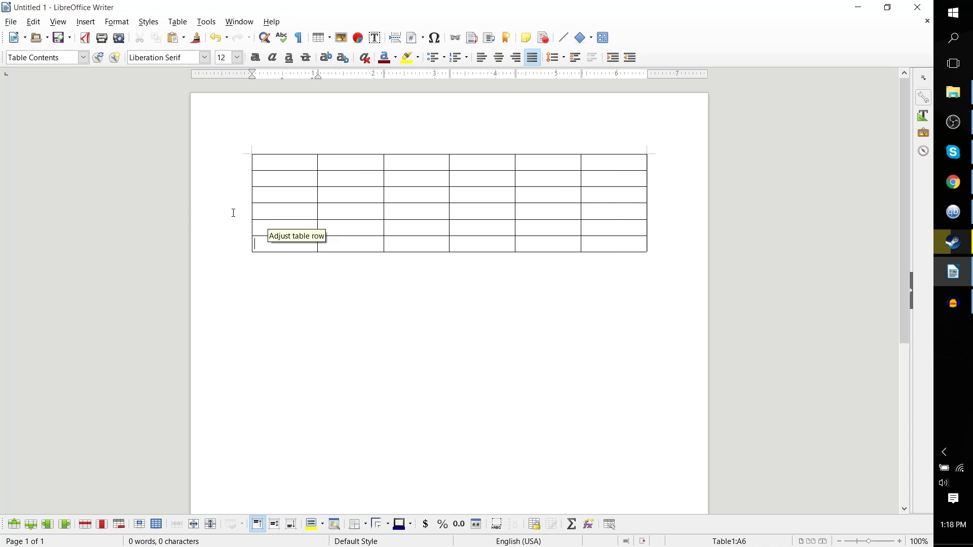
pyautogui.click(320, 162)
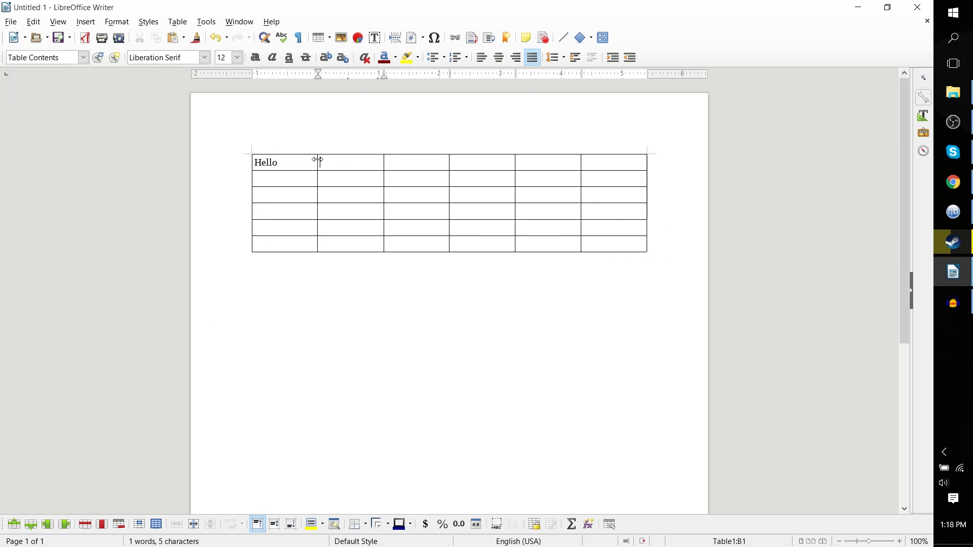
pyautogui.write('Hello')
pyautogui.click(297, 182)
pyautogui.write('asdfasd')
pyautogui.click(339, 177)
pyautogui.write('asdfadsf')
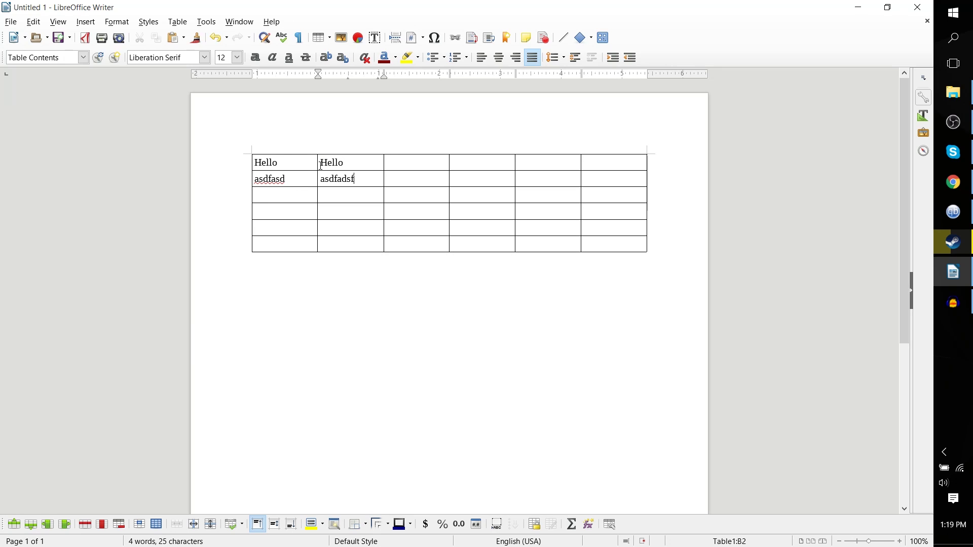
pyautogui.click(243, 161)
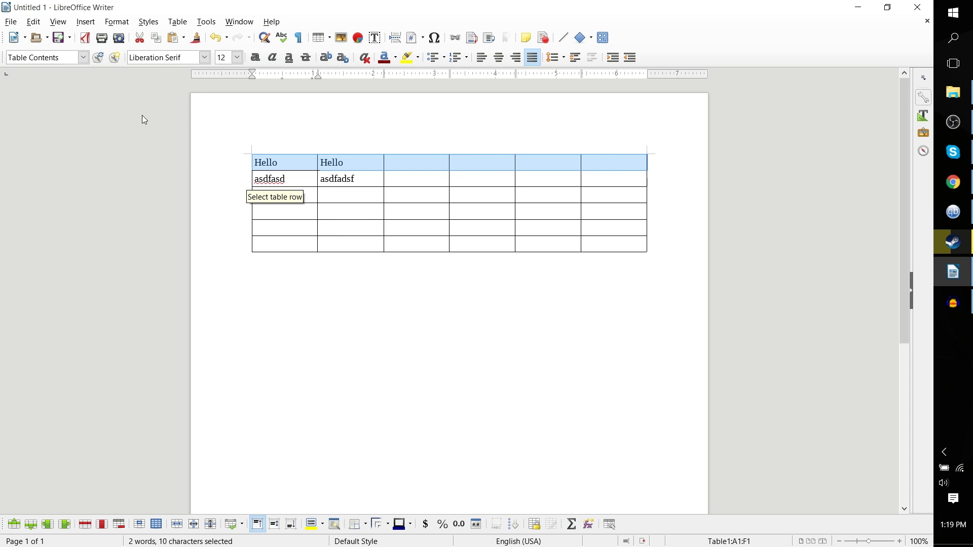
# Step: Apply the Heading 2 paragraph style to the table's first row
pyautogui.click(84, 58)
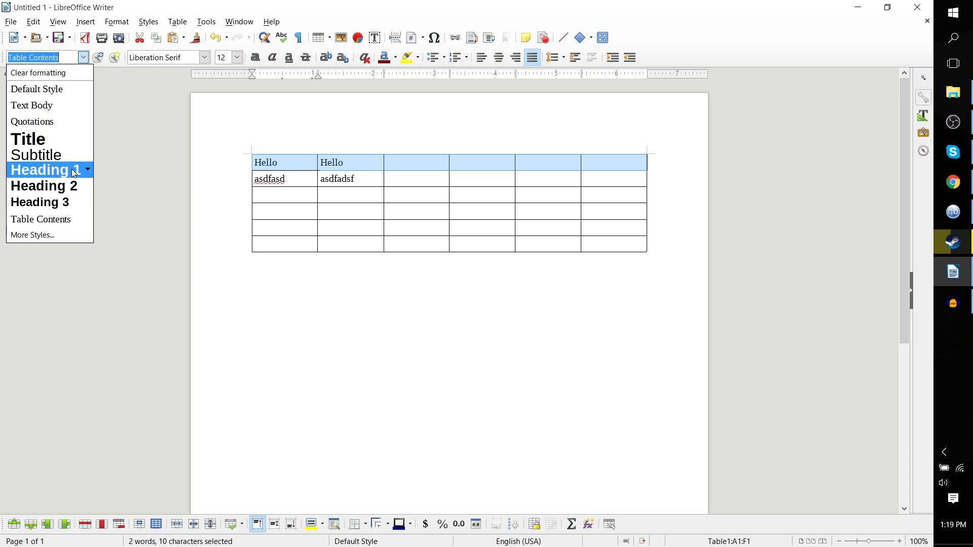
pyautogui.click(72, 186)
pyautogui.click(257, 170)
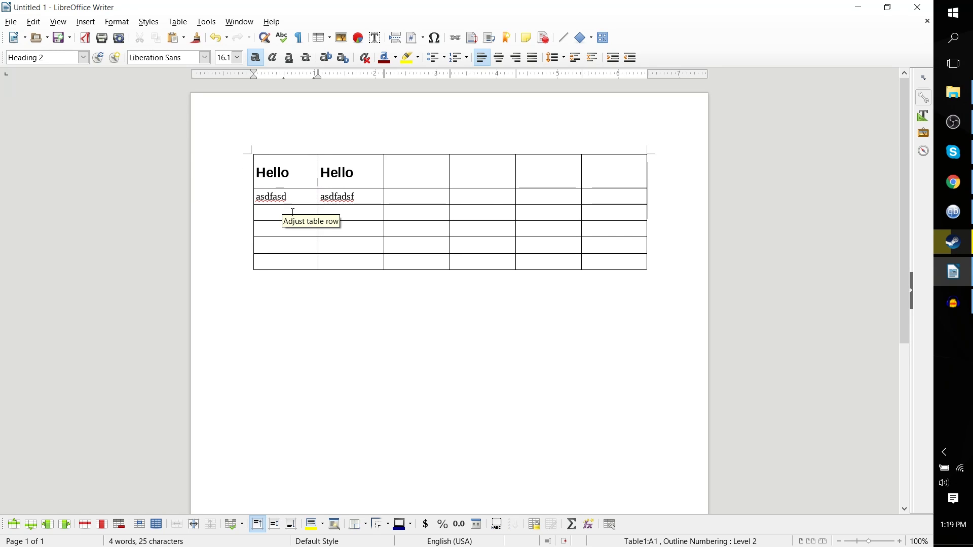
pyautogui.moveTo(254, 213); pyautogui.dragTo(252, 213)
pyautogui.click(367, 170)
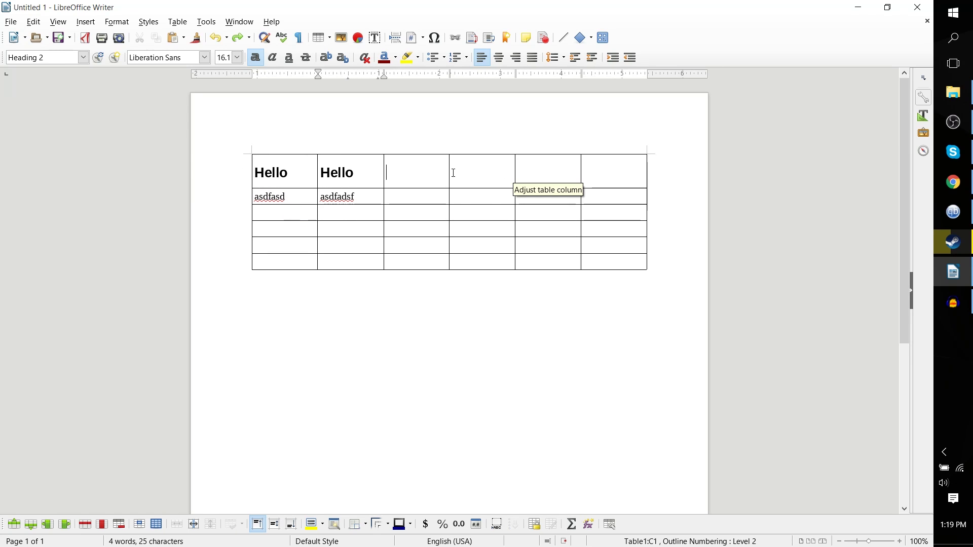
pyautogui.click(502, 172)
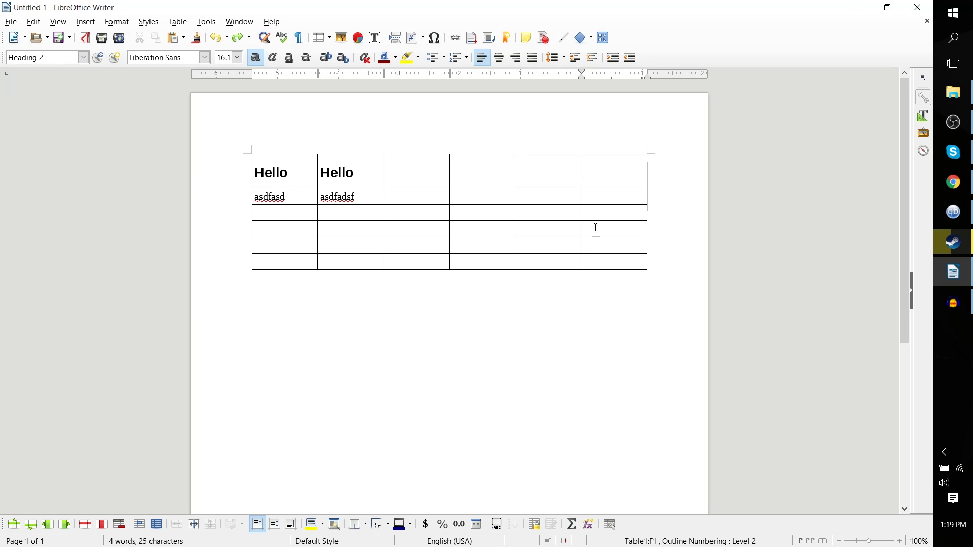
pyautogui.click(632, 200)
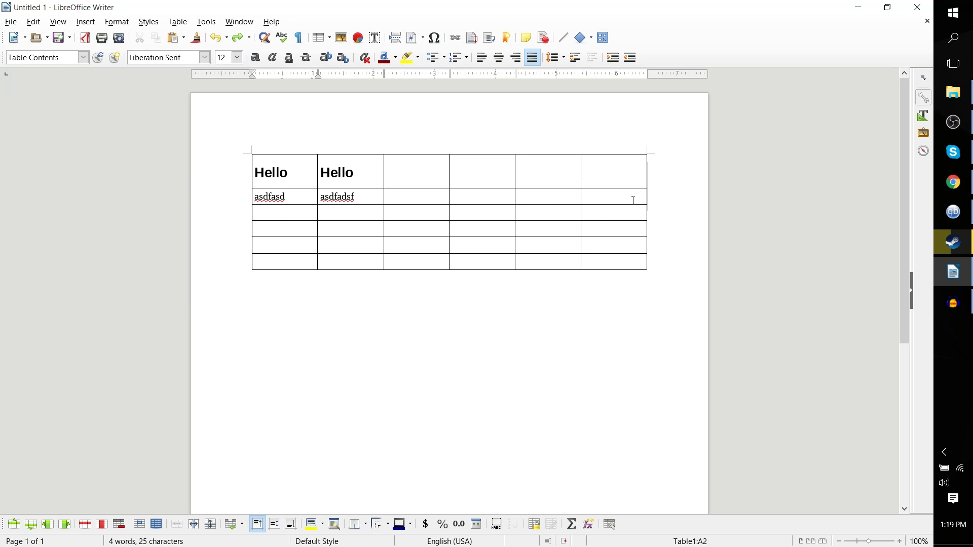
pyautogui.click(244, 171)
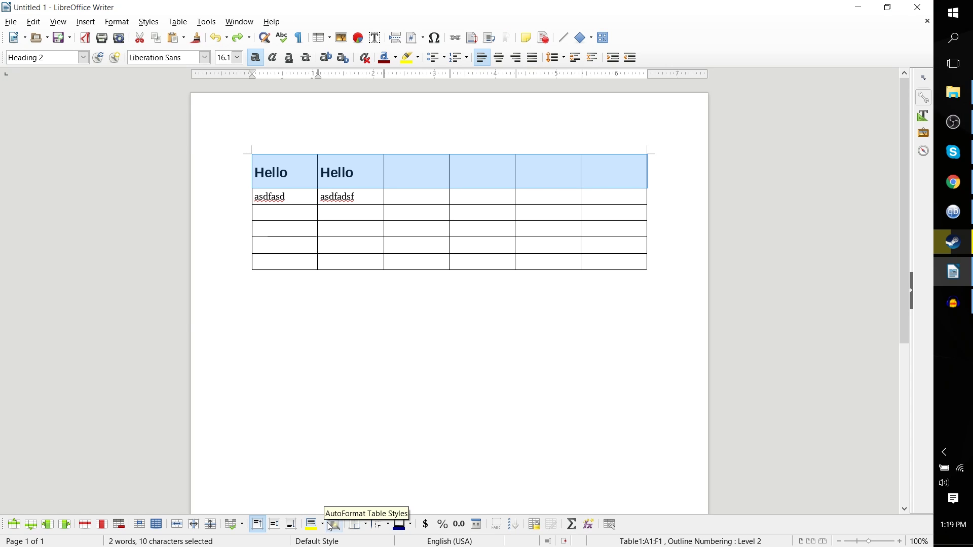
pyautogui.click(328, 496)
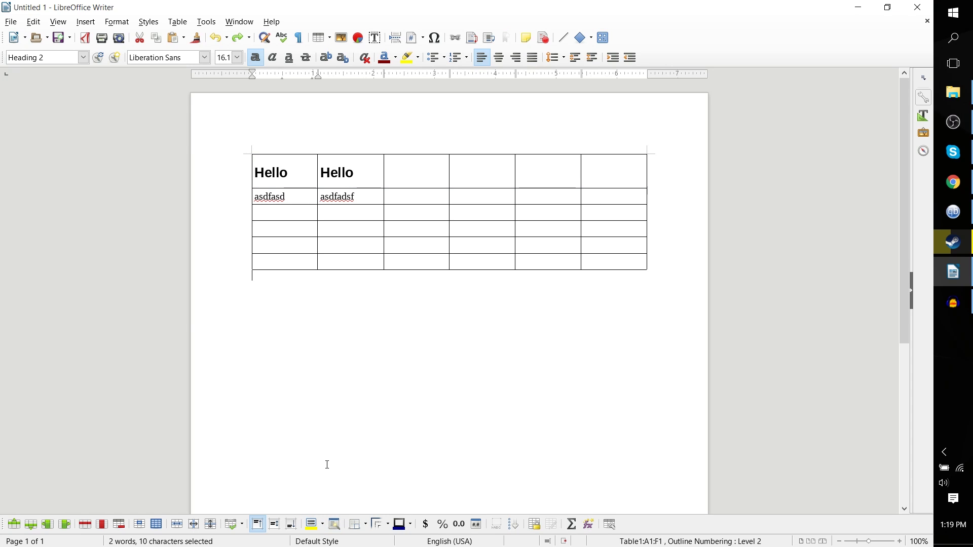
pyautogui.click(244, 167)
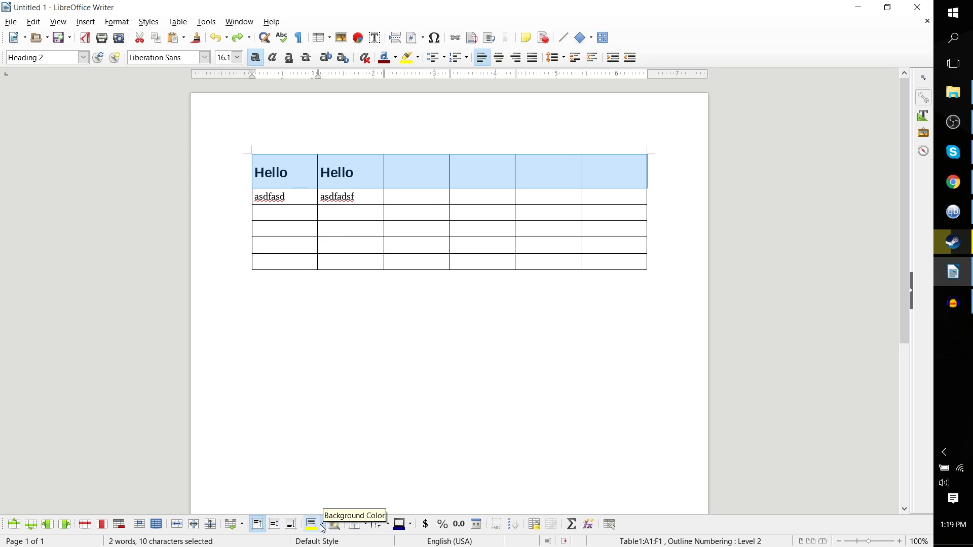
pyautogui.click(323, 527)
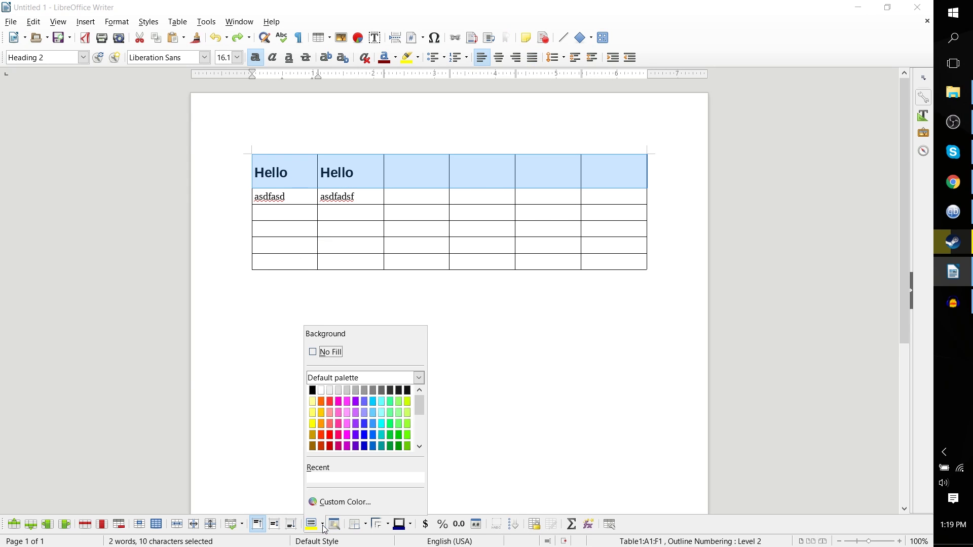
pyautogui.scroll(1, 386, 408)
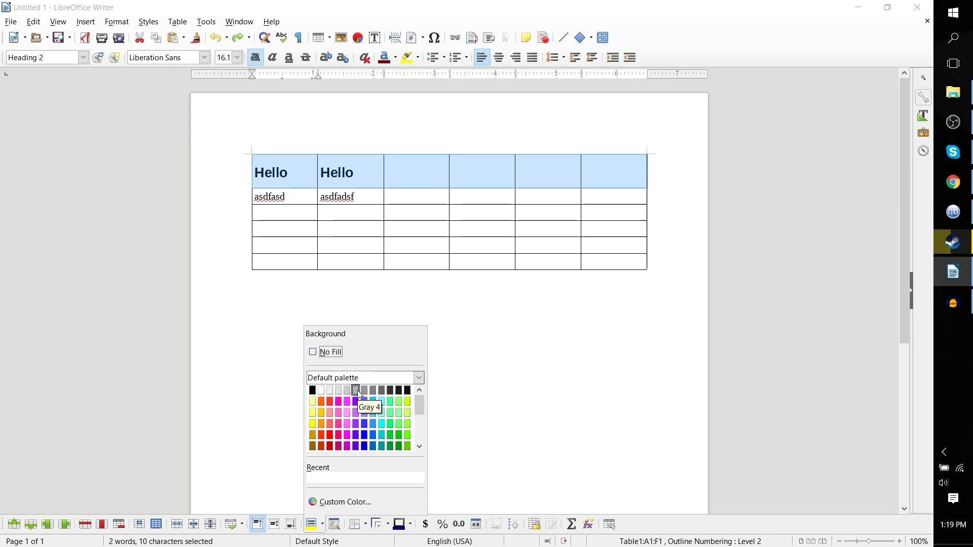
pyautogui.click(385, 405)
pyautogui.click(424, 310)
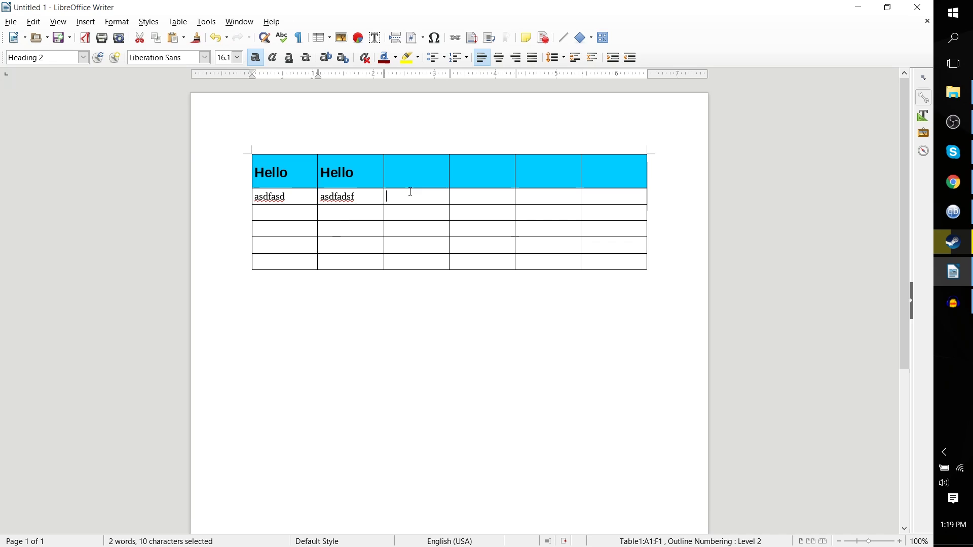
pyautogui.click(293, 197)
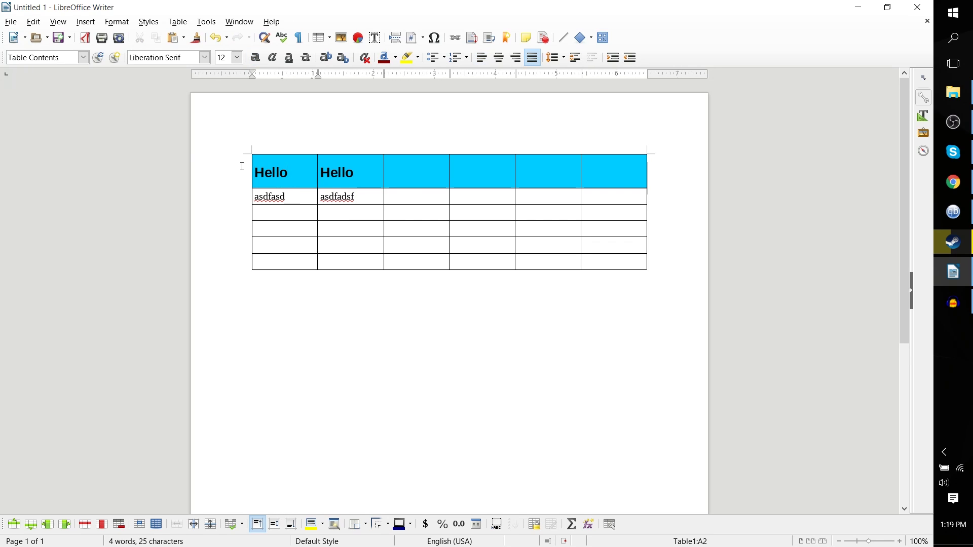
pyautogui.click(393, 168)
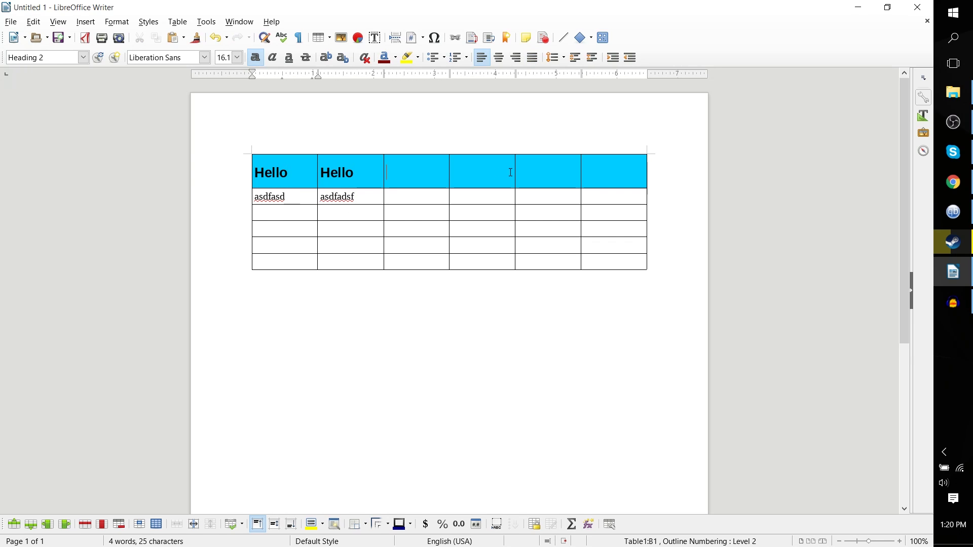
pyautogui.click(560, 168)
pyautogui.click(610, 169)
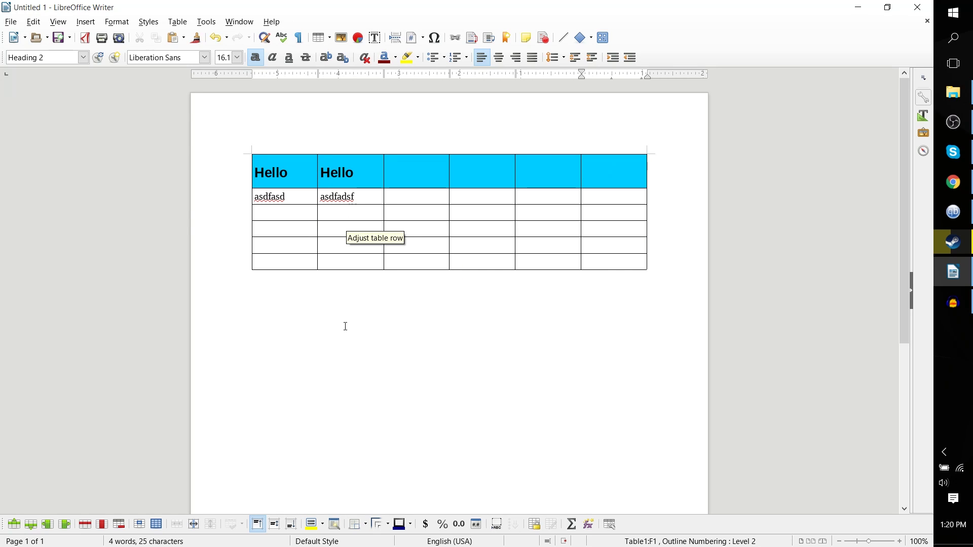
# Step: Select all of Table1 with the Select Table button
pyautogui.click(246, 149)
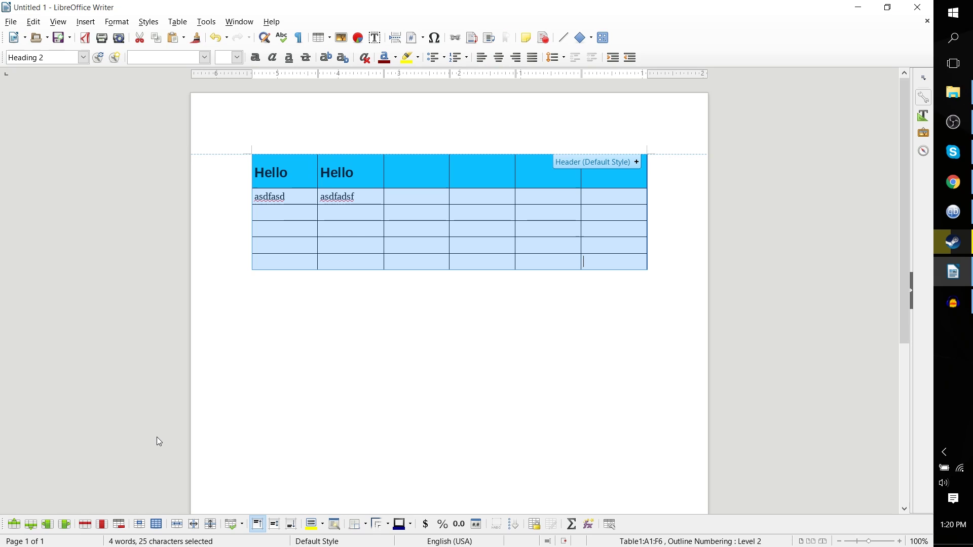
pyautogui.click(456, 227)
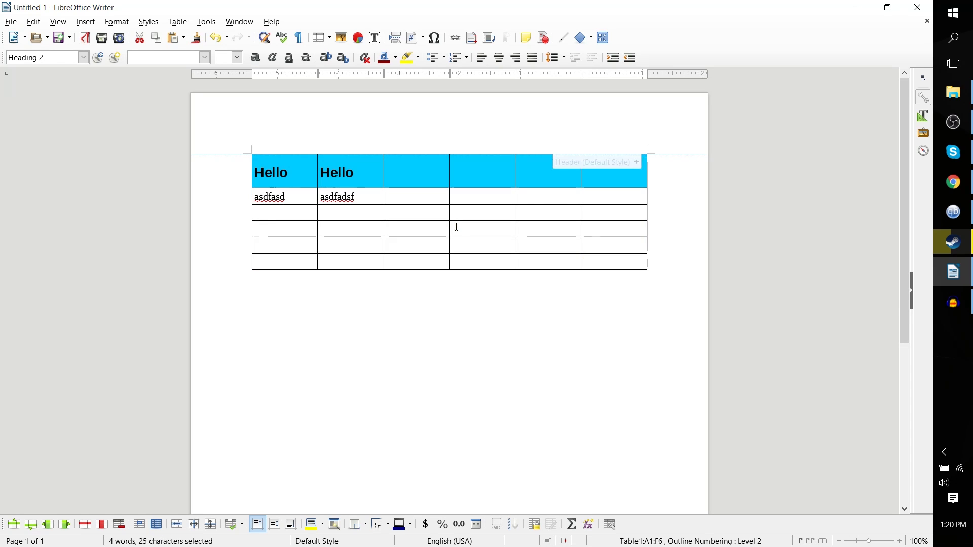
pyautogui.click(156, 525)
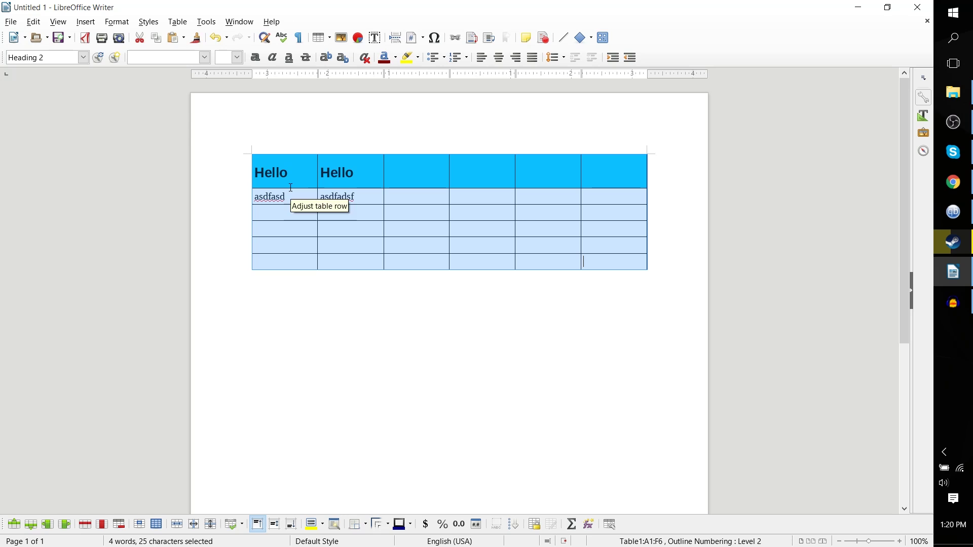
# Step: Left-align all table text, then center the header row's Hello headings
pyautogui.click(500, 58)
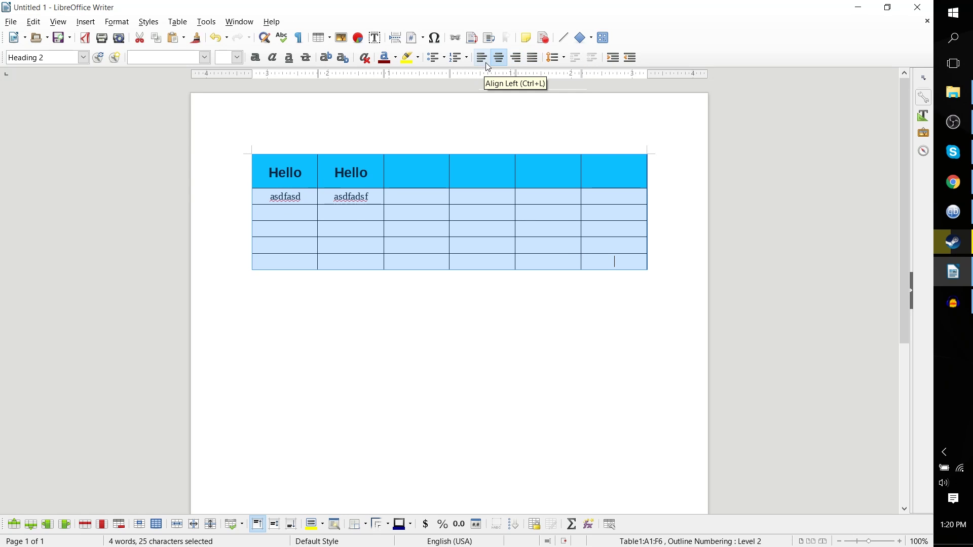
pyautogui.click(483, 60)
pyautogui.click(247, 172)
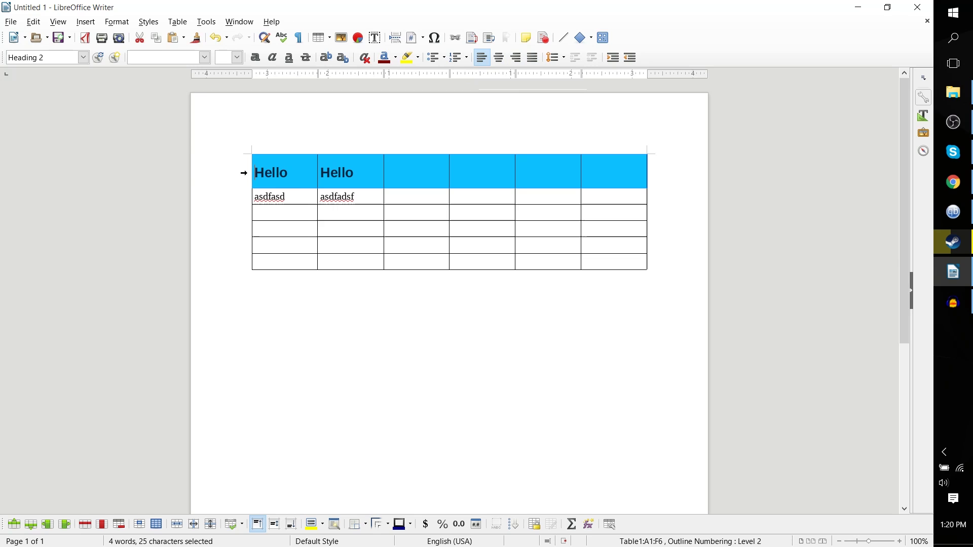
pyautogui.click(499, 60)
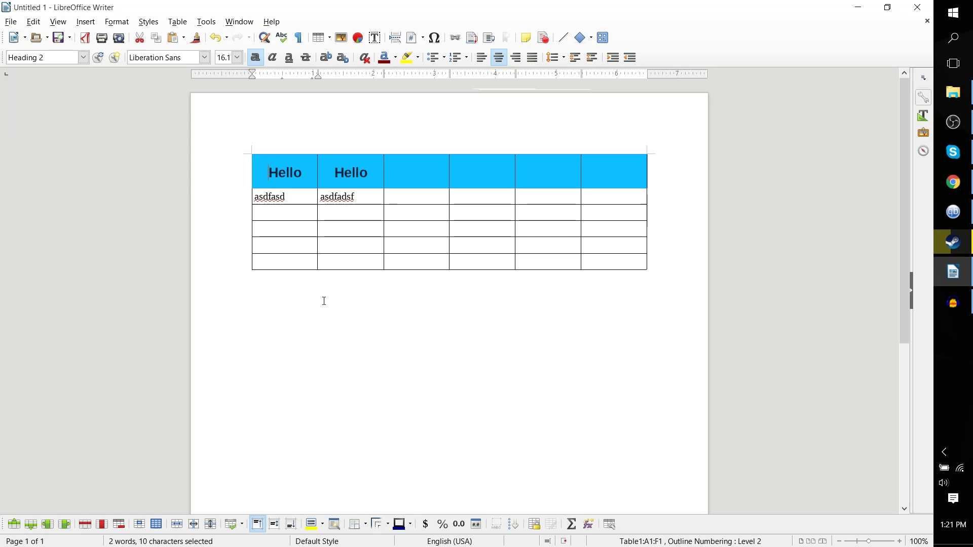
pyautogui.click(311, 174)
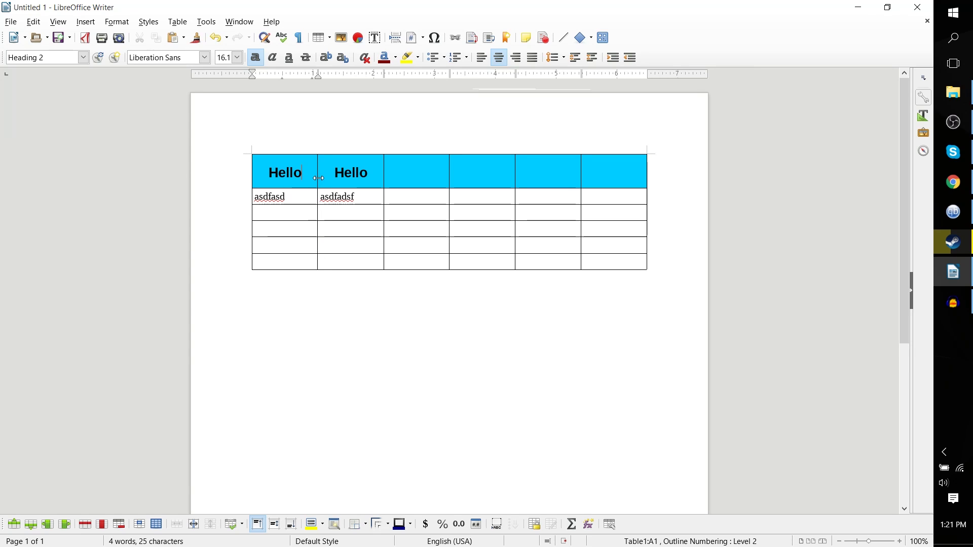
# Step: Drag the A/B column border right to widen column A and narrow column B
pyautogui.moveTo(319, 183); pyautogui.dragTo(343, 181)
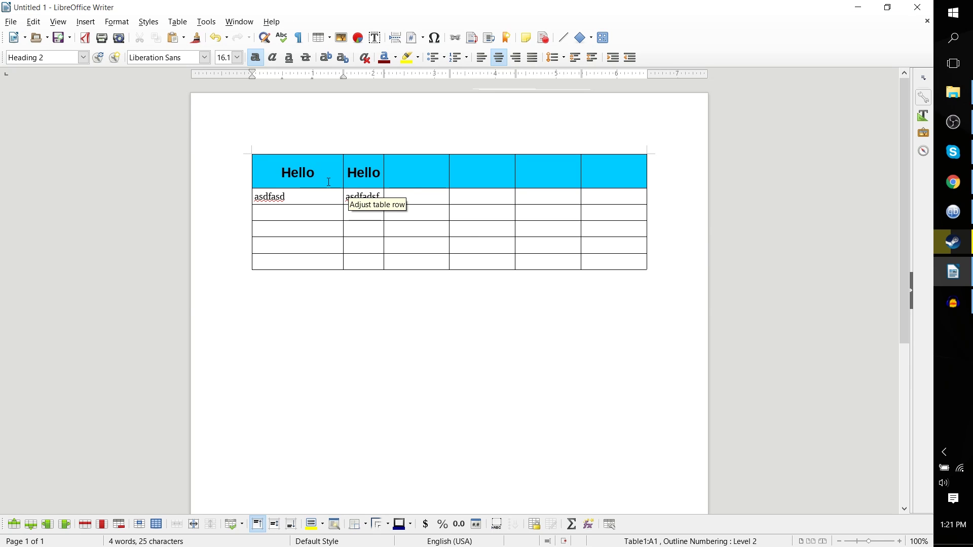
pyautogui.click(349, 175)
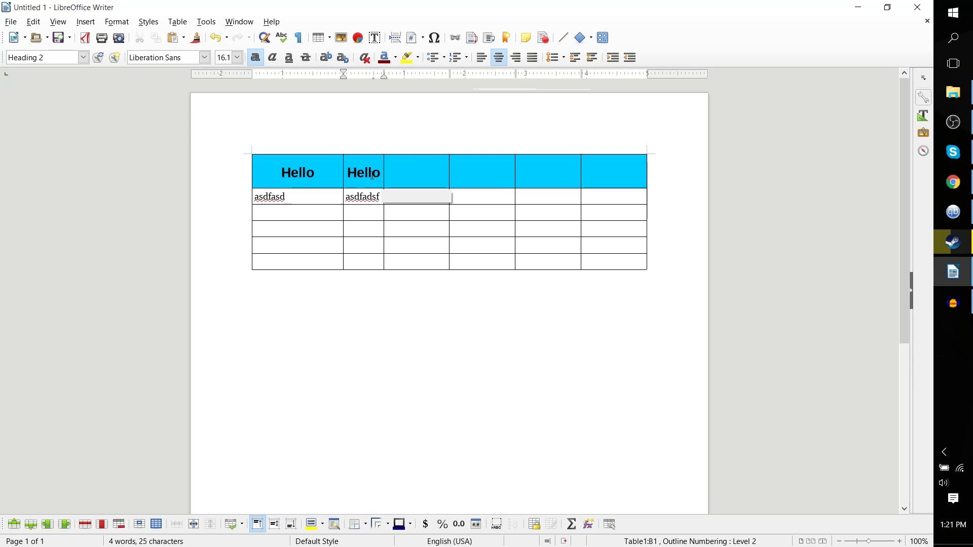
pyautogui.click(340, 173)
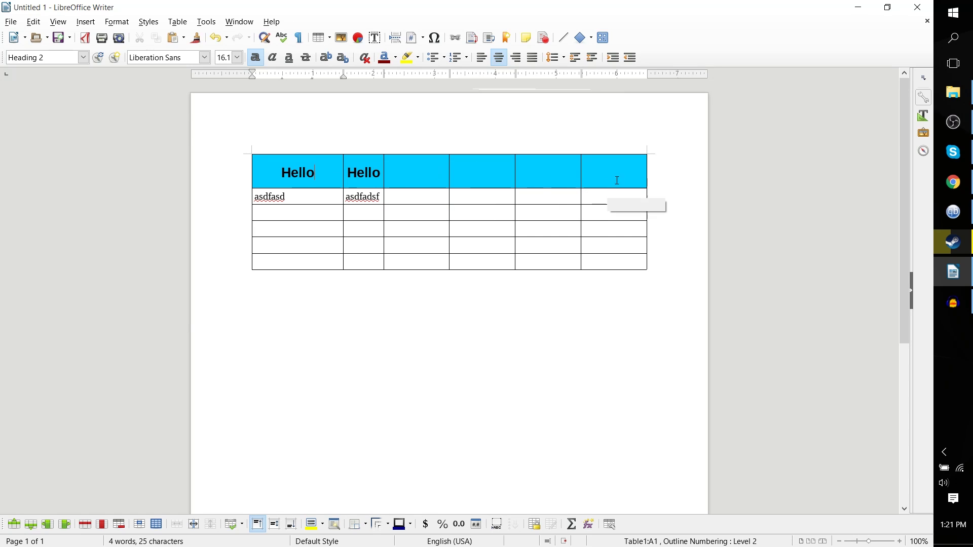
pyautogui.click(346, 163)
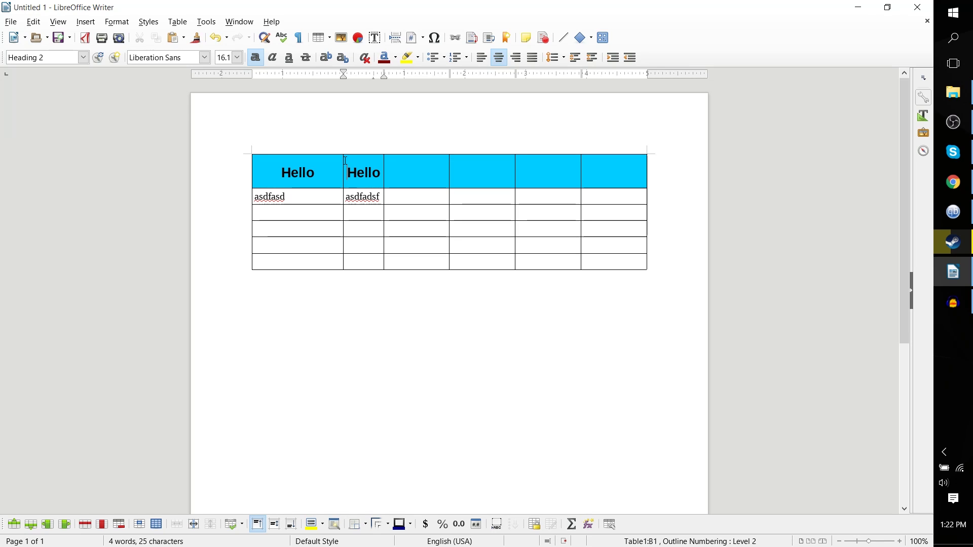
# Step: Select B1:F6 and apply Distribute Columns Evenly so columns B–F match
pyautogui.moveTo(346, 161); pyautogui.dragTo(622, 262)
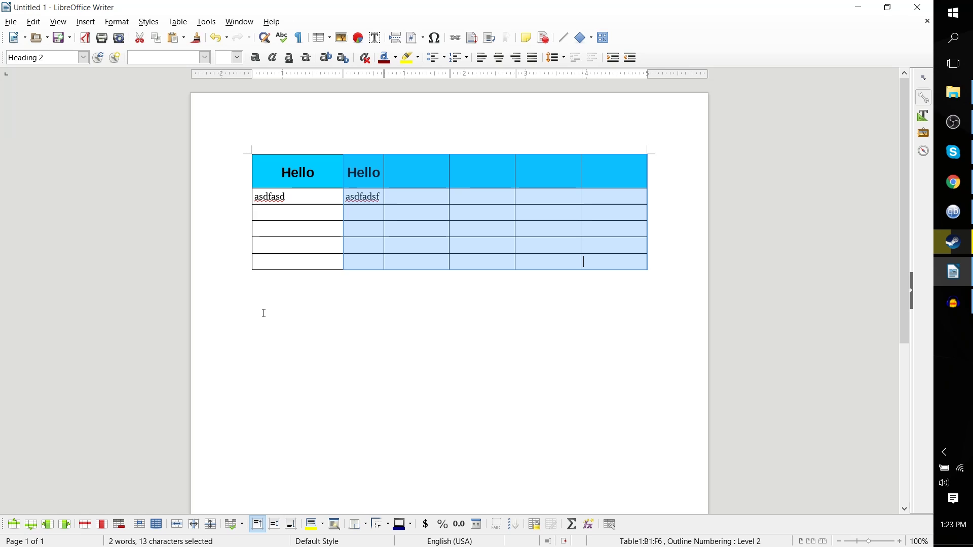
pyautogui.click(244, 532)
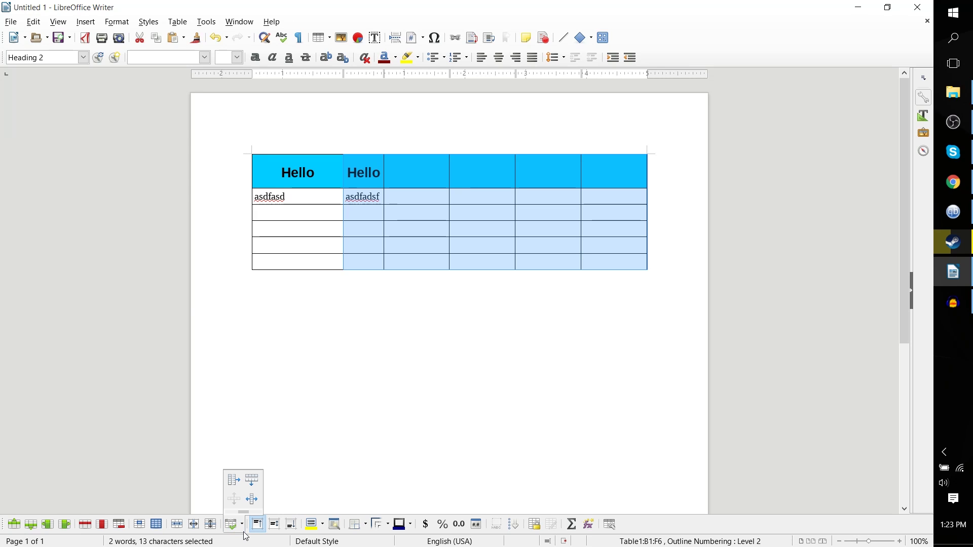
pyautogui.click(235, 483)
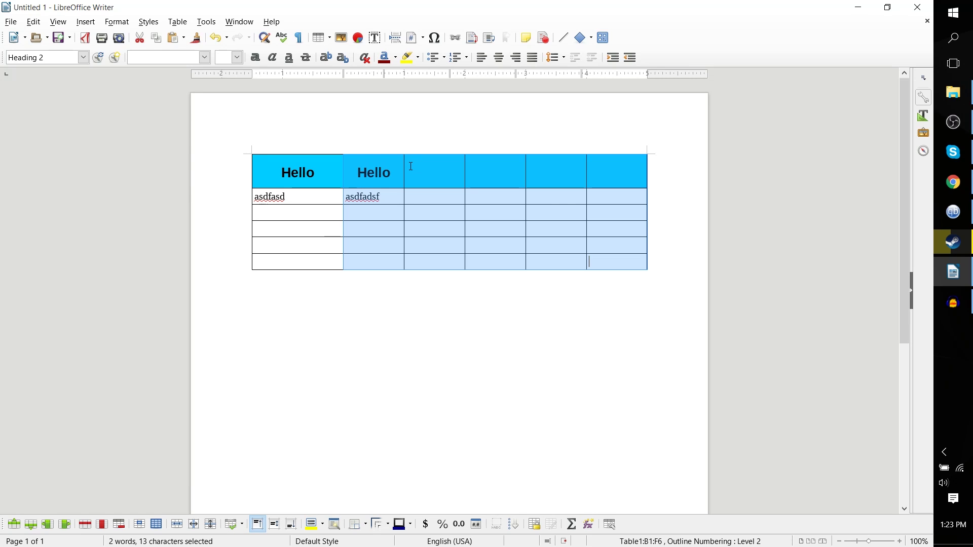
pyautogui.click(409, 169)
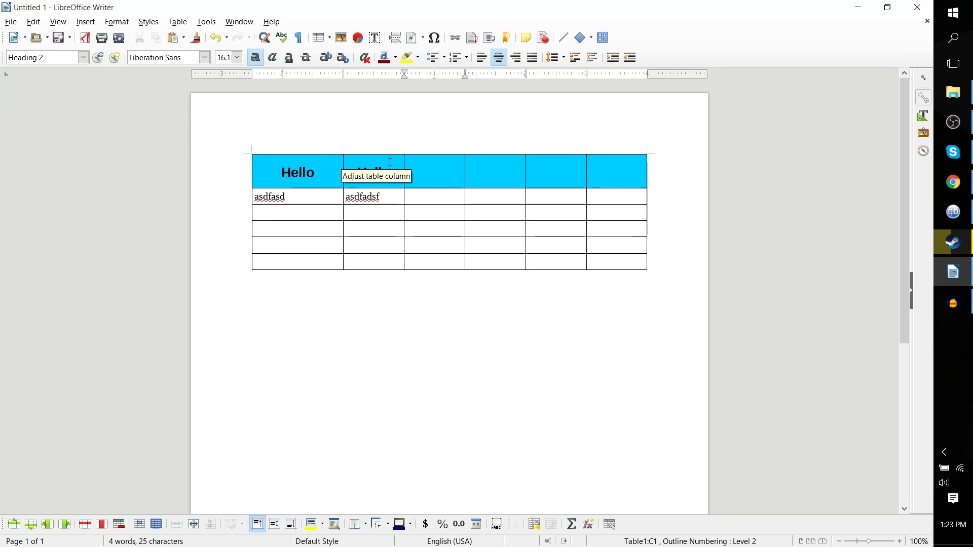
pyautogui.moveTo(412, 173); pyautogui.dragTo(673, 267)
pyautogui.click(625, 193)
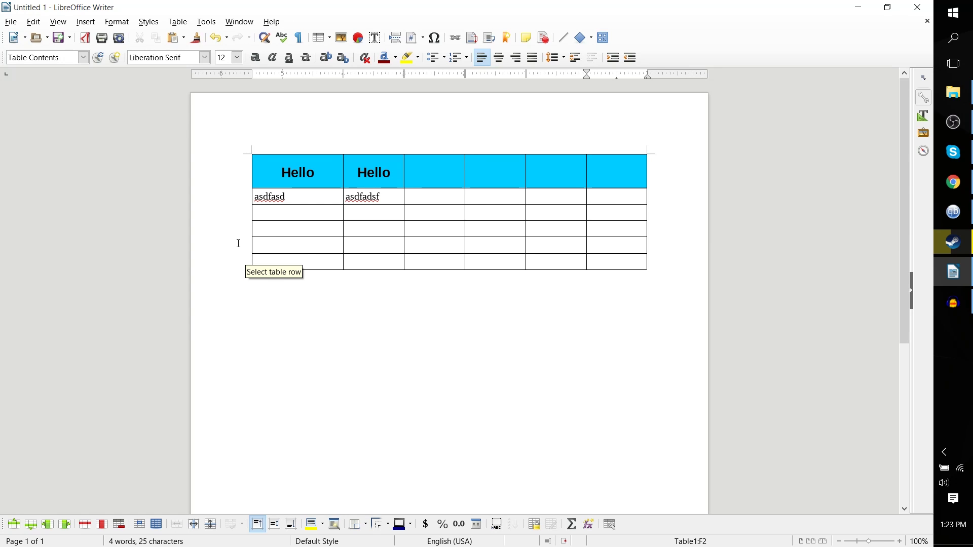
# Step: Fill cells A5 to F5 with placeholder text, ending with sdfsdfsdf in F5
pyautogui.click(280, 248)
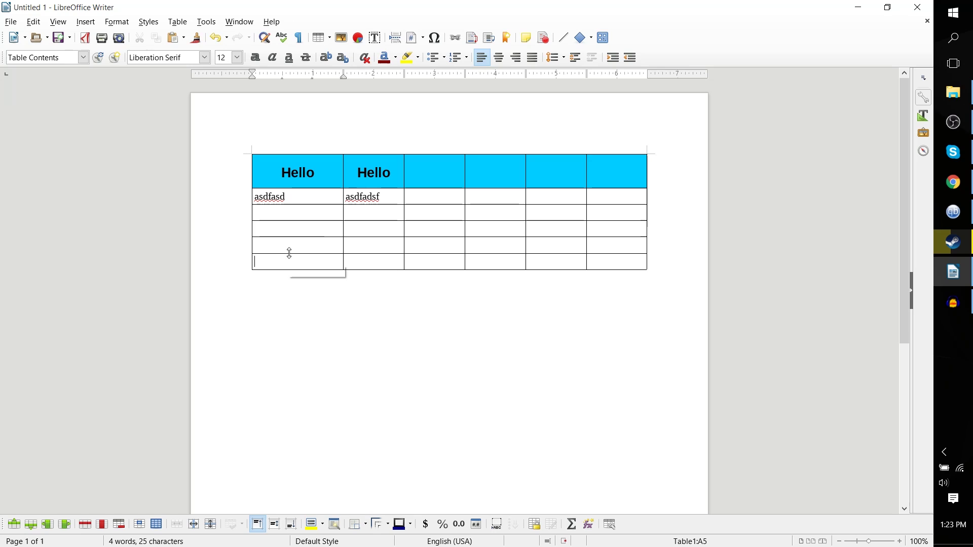
pyautogui.click(261, 256)
pyautogui.click(278, 246)
pyautogui.write('sdfdsf')
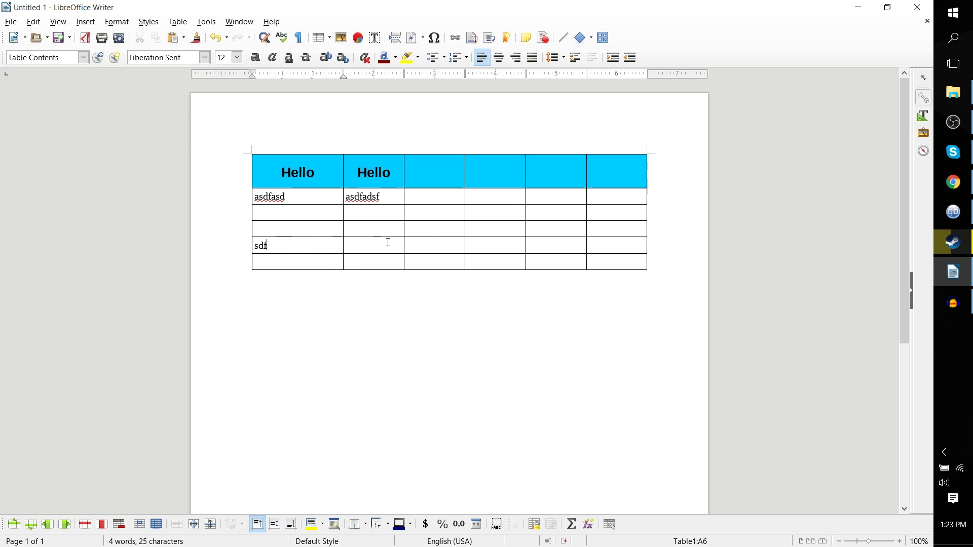
pyautogui.press('Tab')
pyautogui.write('sdfsdf')
pyautogui.press('Tab')
pyautogui.write('sdfsdf')
pyautogui.press('Tab')
pyautogui.write('sdfsdf')
pyautogui.press('Tab')
pyautogui.write('sdfsdf')
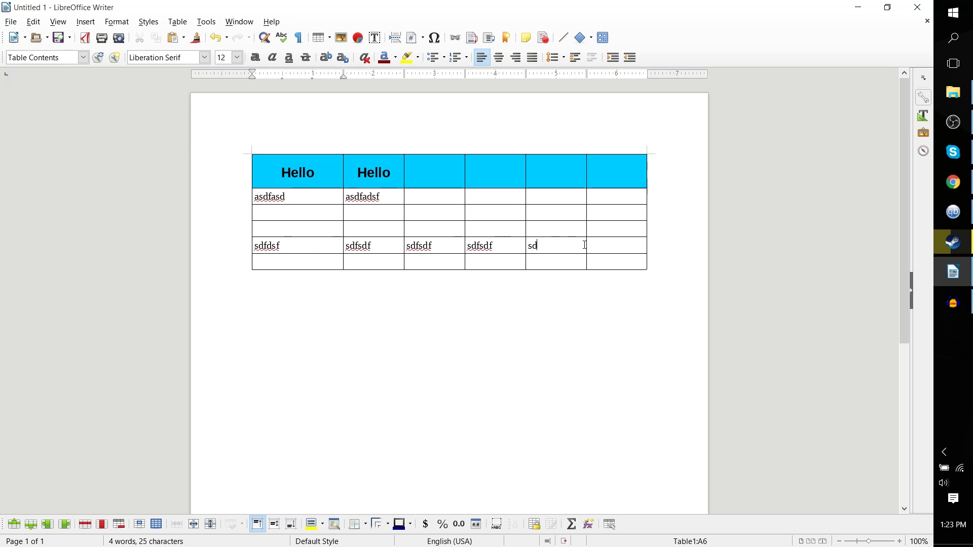
pyautogui.press('Tab')
pyautogui.write('sdfsdfsdf')
pyautogui.click(243, 261)
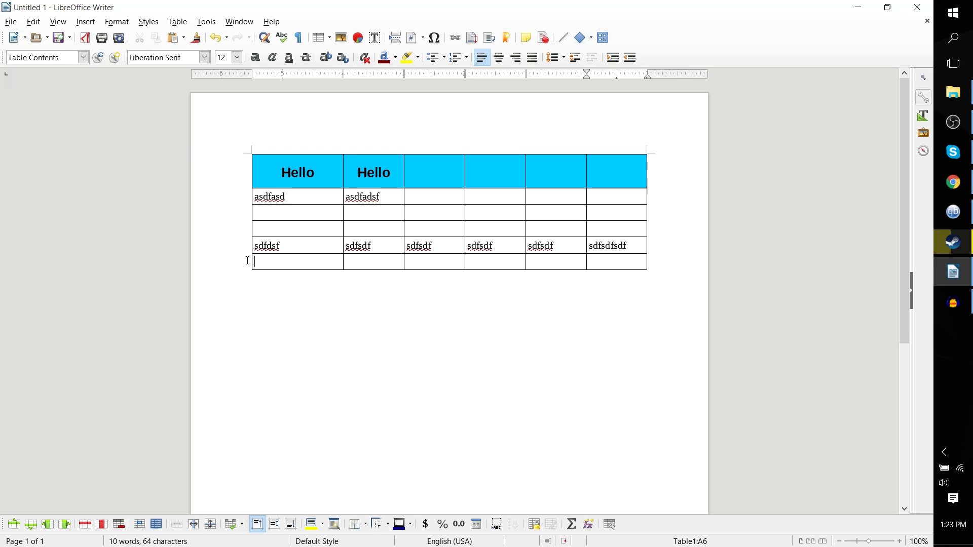
pyautogui.click(247, 261)
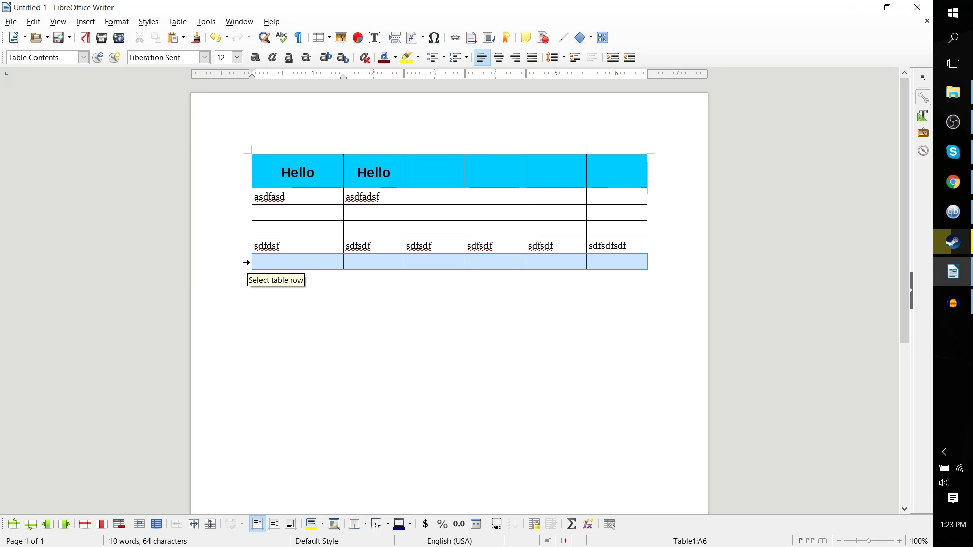
# Step: Delete Table1's empty sixth row so the table ends at five rows
pyautogui.rightClick(249, 263)
pyautogui.moveTo(286, 345)
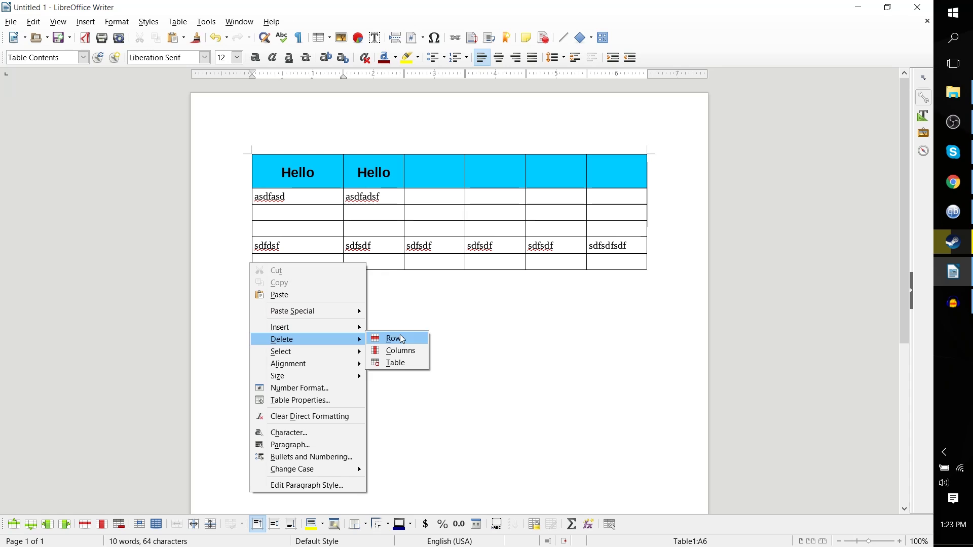
pyautogui.click(264, 259)
pyautogui.click(245, 259)
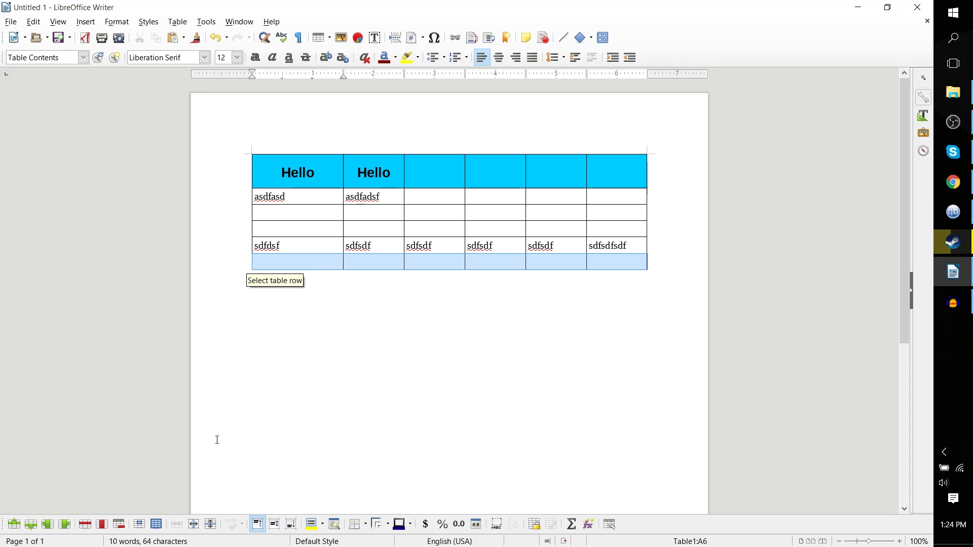
pyautogui.click(85, 525)
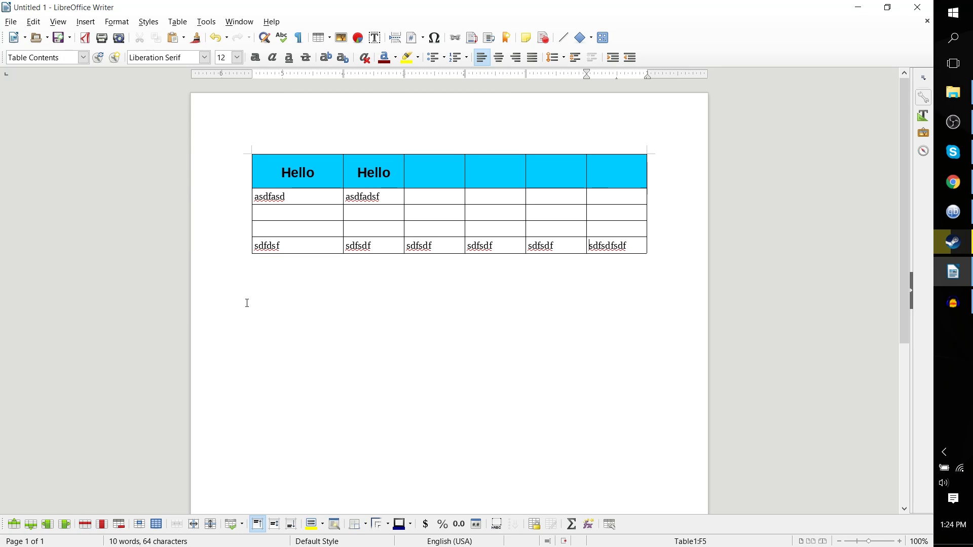
pyautogui.press('Left')
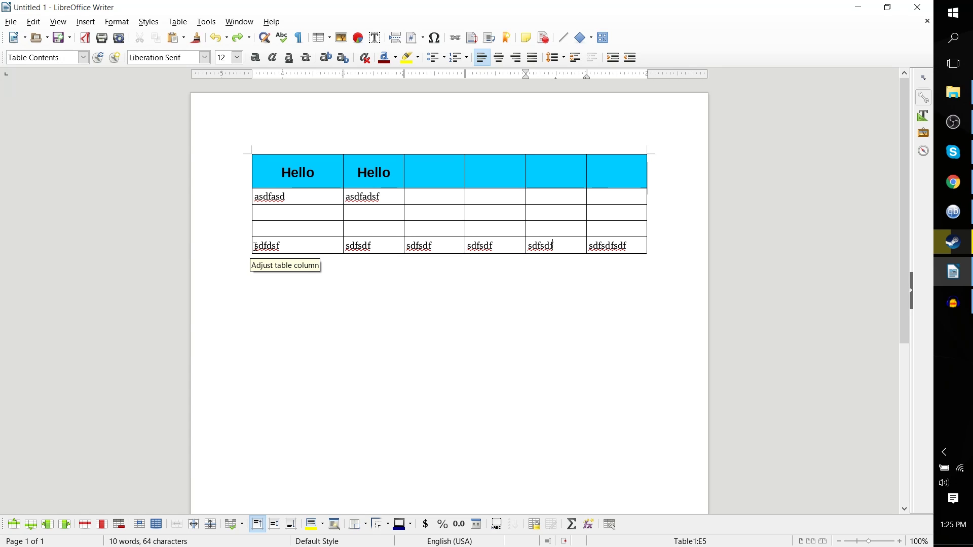
# Step: Clear the placeholder words from every cell of the bottom row, leaving it empty
pyautogui.moveTo(255, 246); pyautogui.dragTo(596, 242)
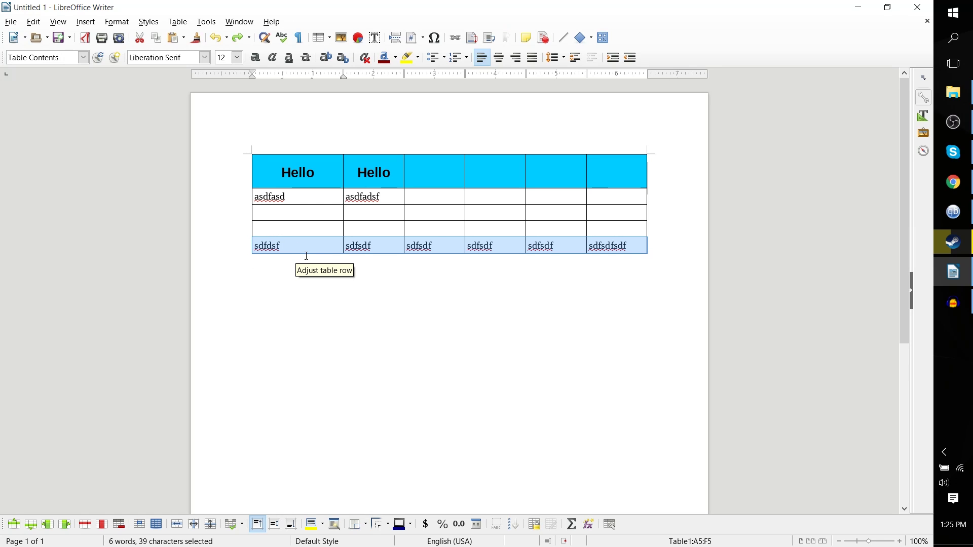
pyautogui.press('Delete')
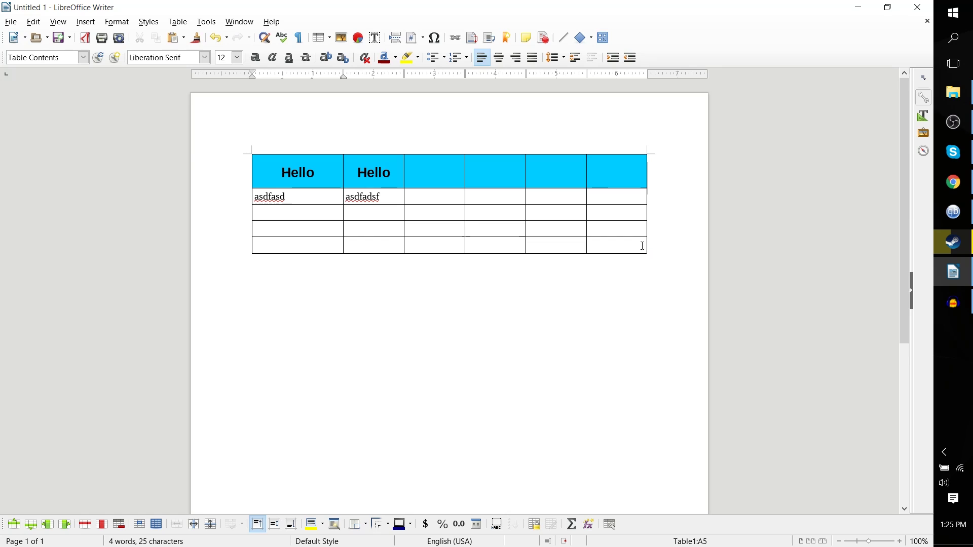
pyautogui.click(356, 248)
pyautogui.click(431, 247)
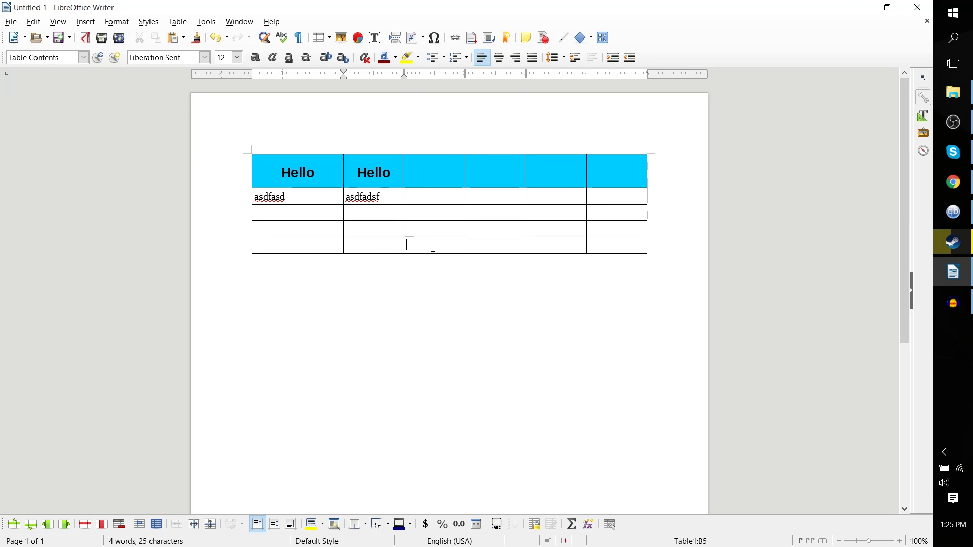
pyautogui.click(598, 245)
# Step: Delete all text in the table, then undo that deletion
pyautogui.click(245, 148)
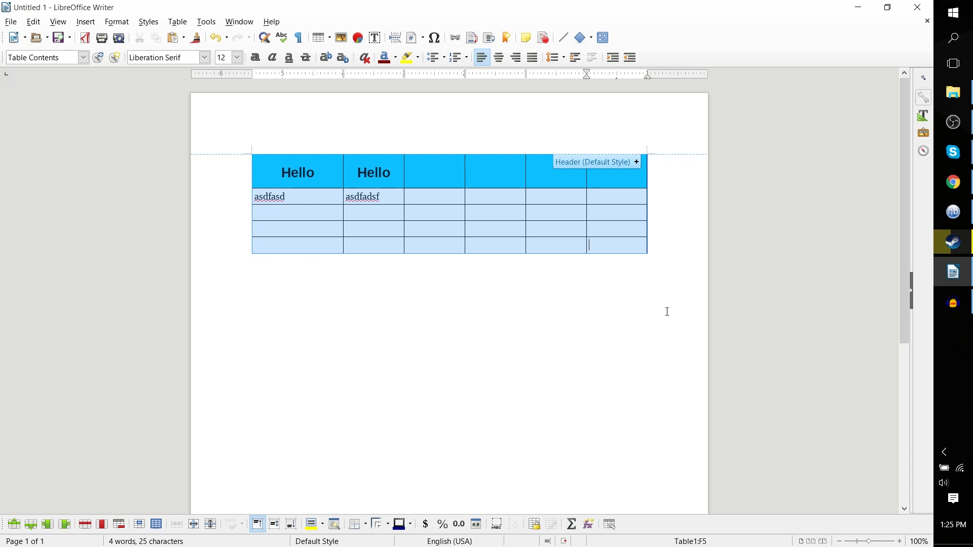
pyautogui.press('Delete')
pyautogui.hotkey('ctrl', 'z')
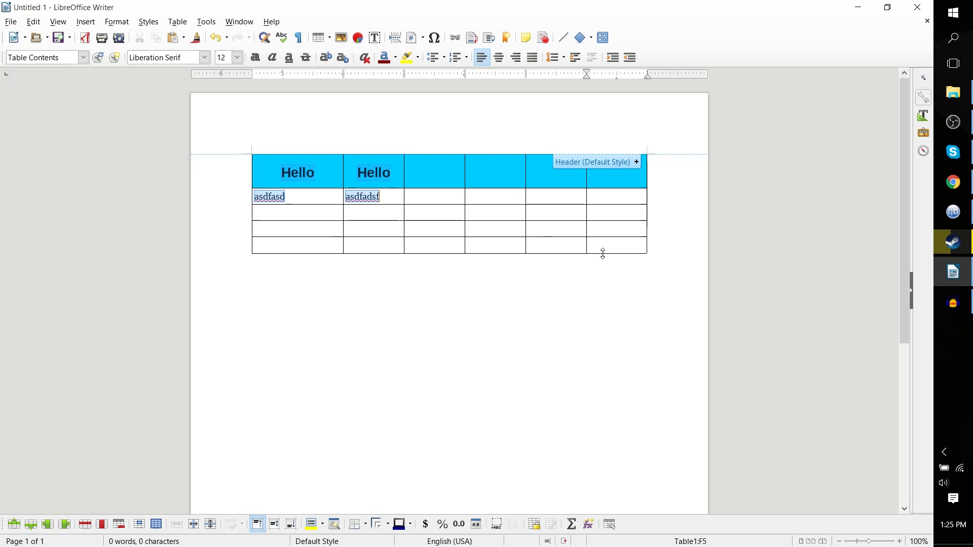
# Step: Select the whole table and bring up its row-deletion options
pyautogui.click(245, 150)
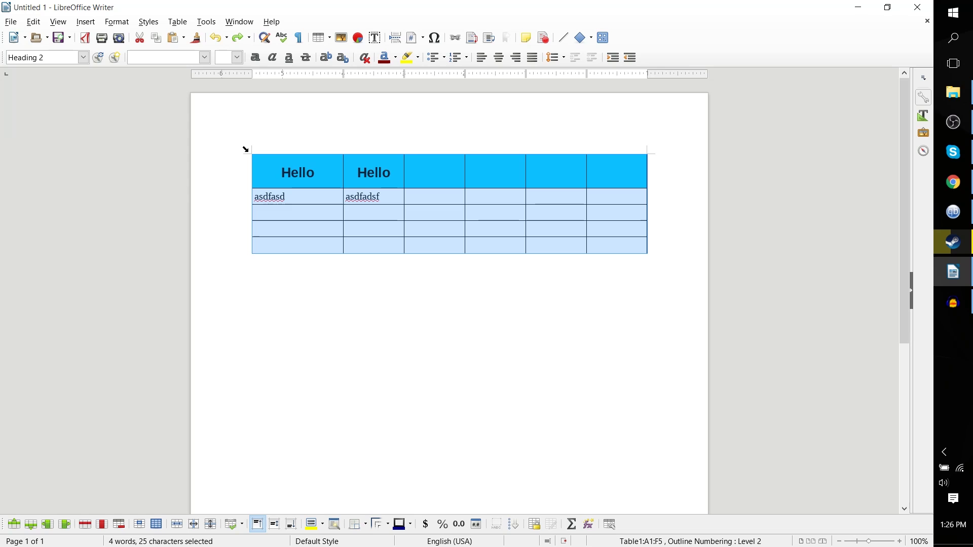
pyautogui.rightClick(249, 152)
pyautogui.moveTo(275, 244)
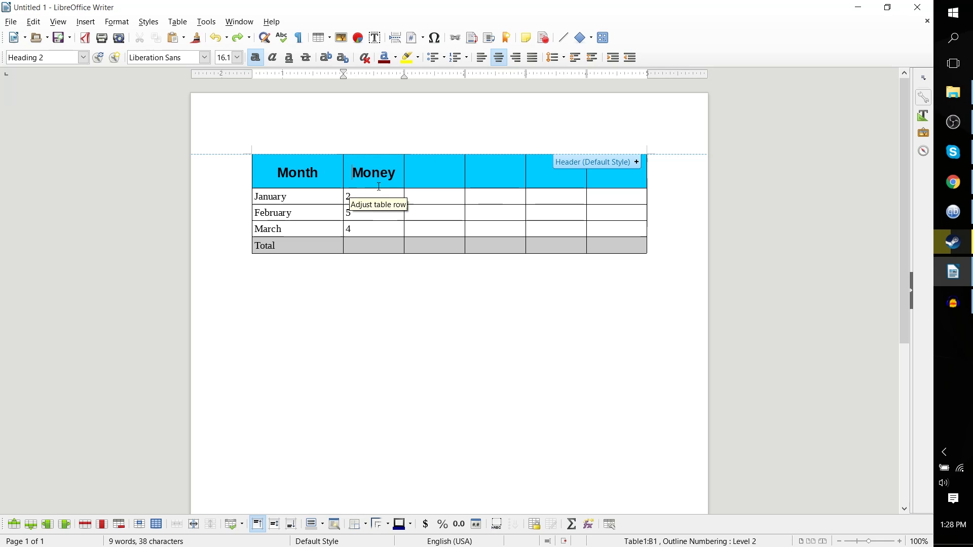
pyautogui.click(361, 198)
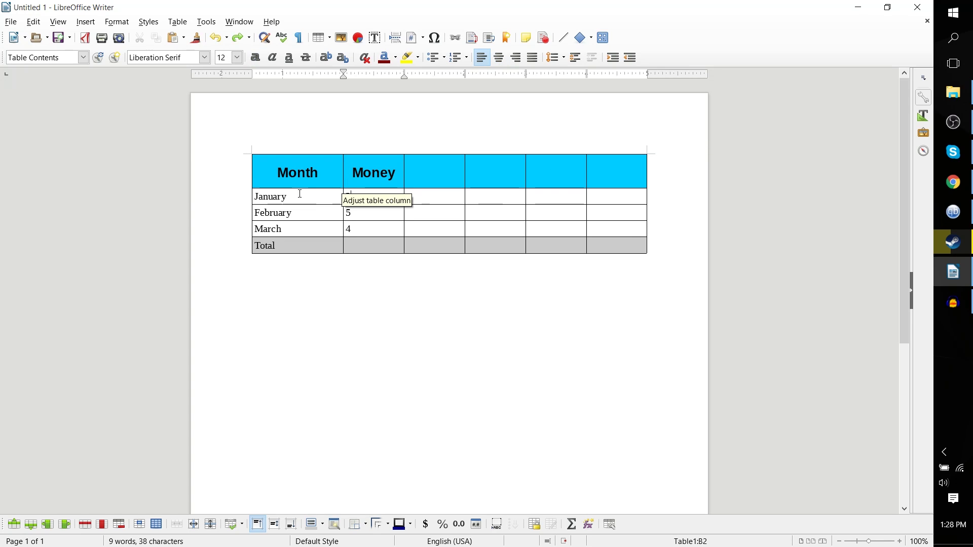
pyautogui.click(364, 214)
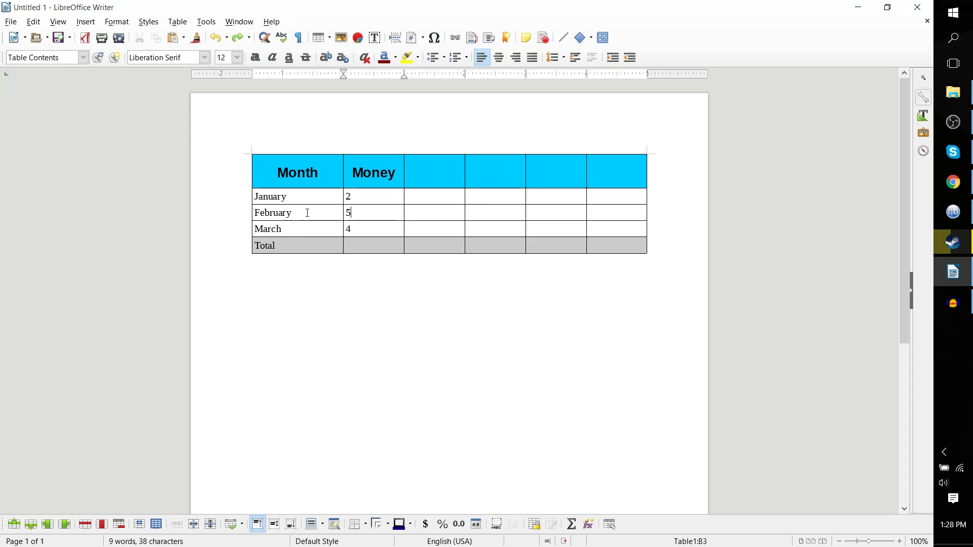
pyautogui.click(304, 213)
pyautogui.click(353, 213)
pyautogui.click(302, 235)
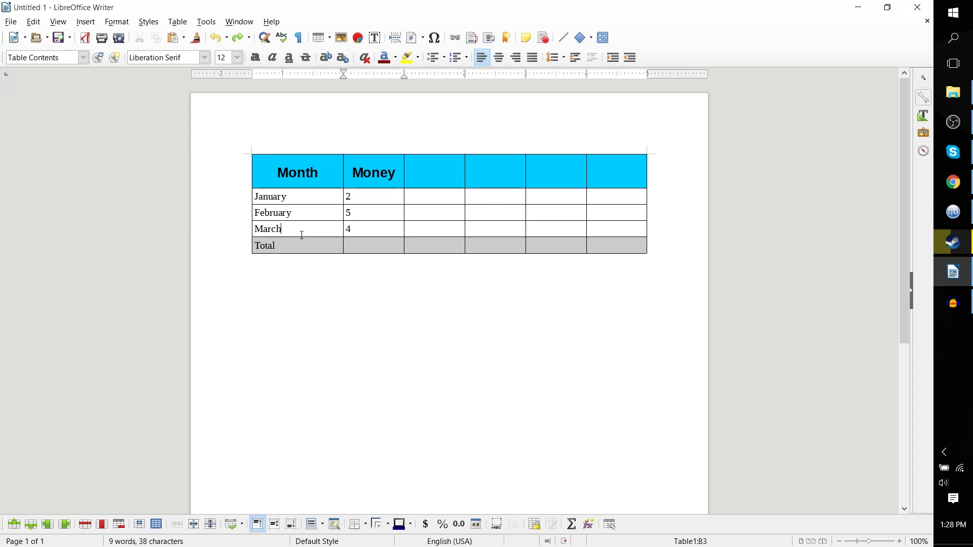
pyautogui.click(358, 228)
pyautogui.click(329, 178)
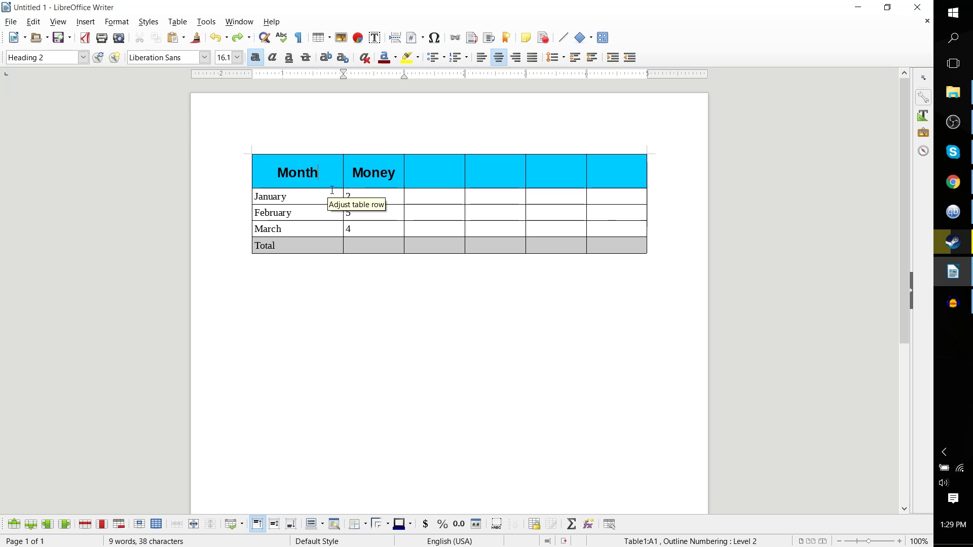
pyautogui.click(353, 196)
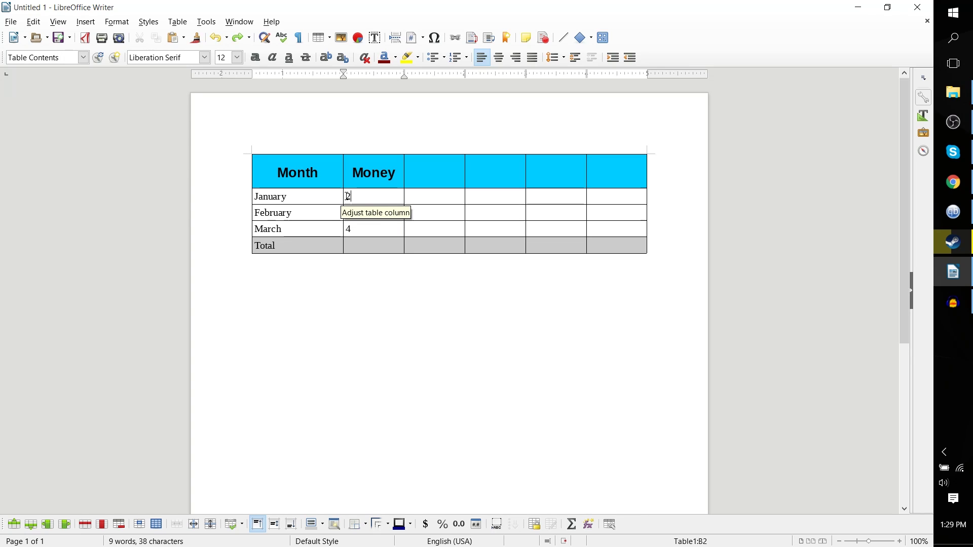
pyautogui.click(364, 228)
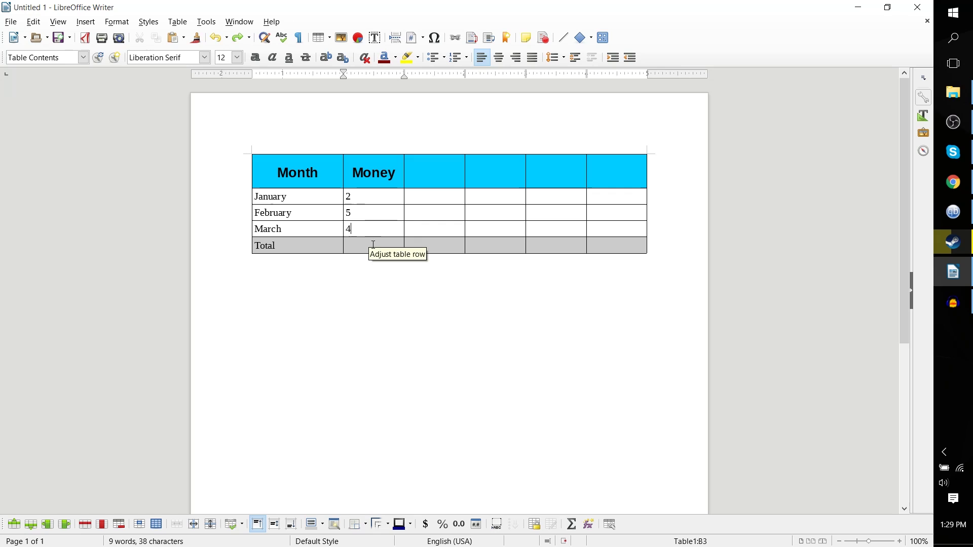
pyautogui.click(374, 244)
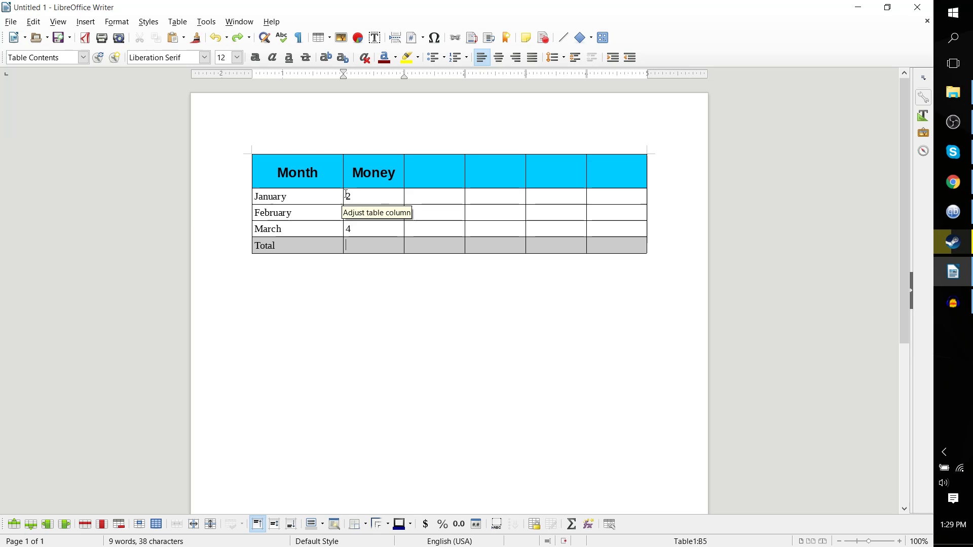
# Step: Format the Money cells from January to Total as currency ($2.00, $5.00, $4.00)
pyautogui.moveTo(346, 196); pyautogui.dragTo(375, 248)
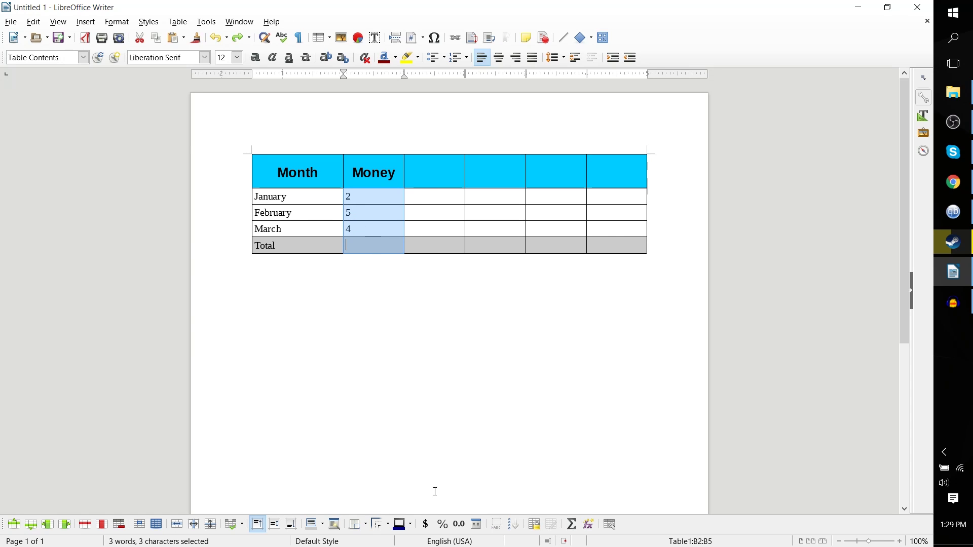
pyautogui.click(428, 527)
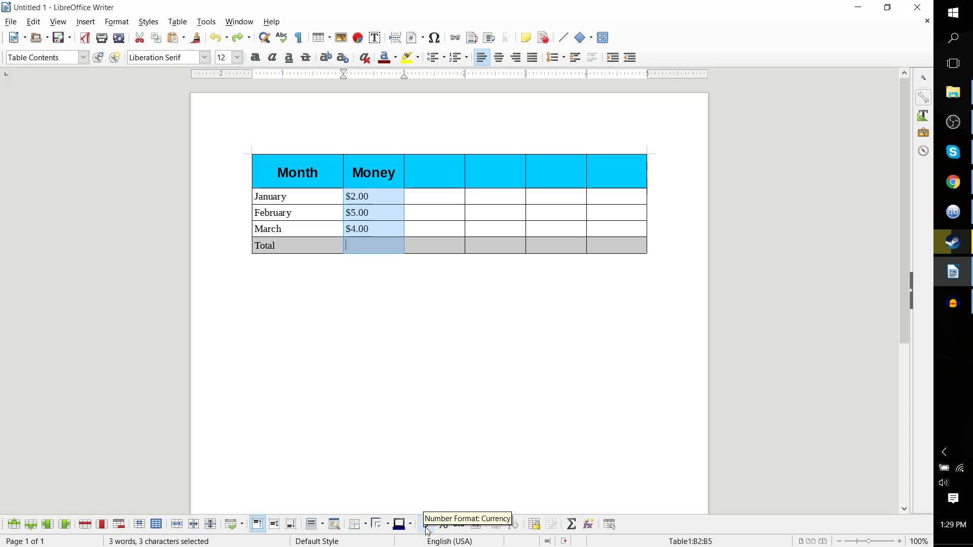
pyautogui.click(373, 228)
# Step: Select January's $2.00 amount and put the caret at its start
pyautogui.moveTo(346, 200); pyautogui.dragTo(373, 200)
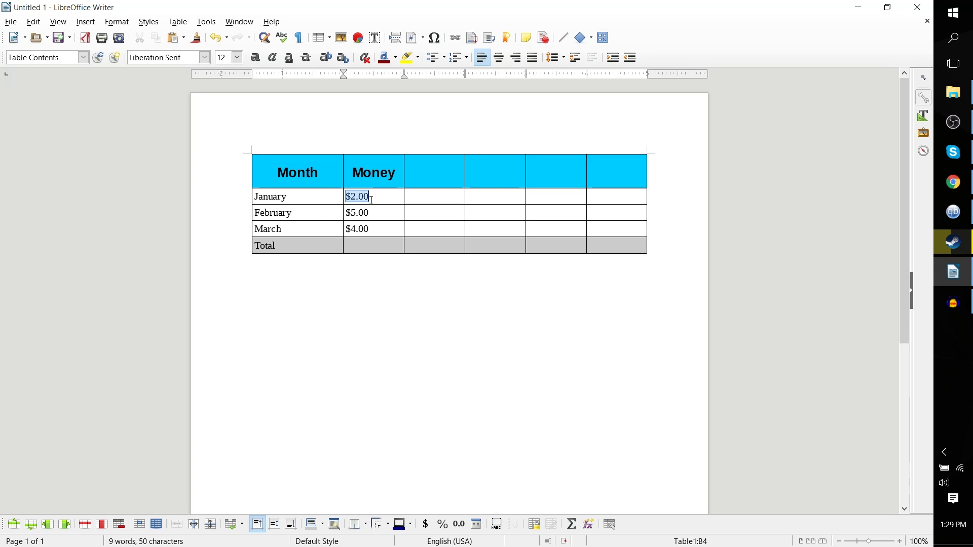
pyautogui.click(374, 200)
pyautogui.click(370, 213)
pyautogui.moveTo(375, 197); pyautogui.dragTo(345, 197)
pyautogui.click(345, 197)
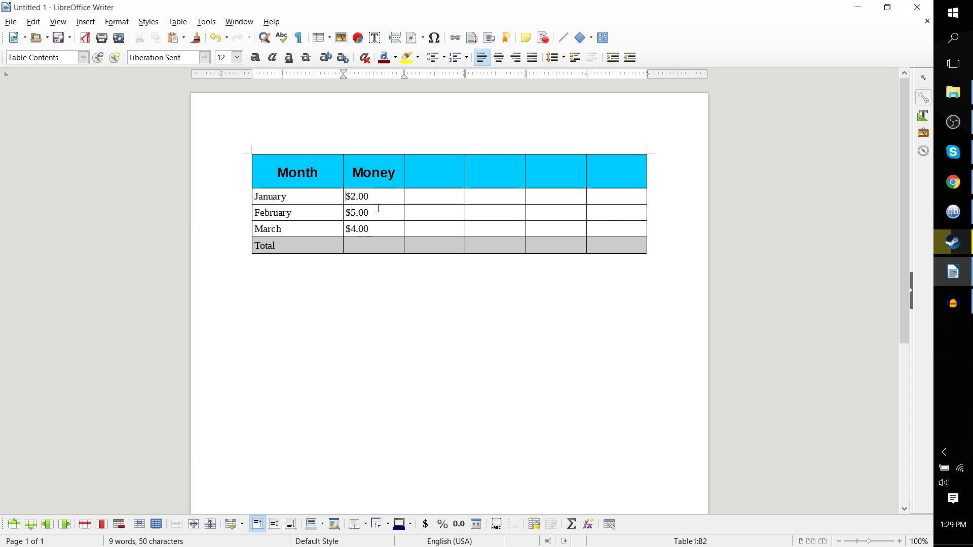
# Step: Select the $5.00 amount, then move into the Total row's Money cell B5
pyautogui.moveTo(375, 198); pyautogui.dragTo(347, 213)
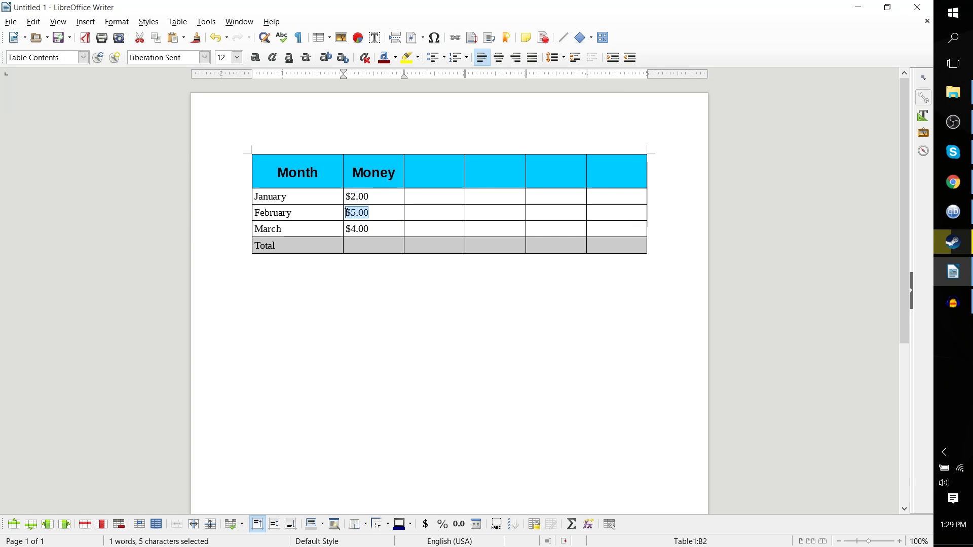
pyautogui.click(373, 229)
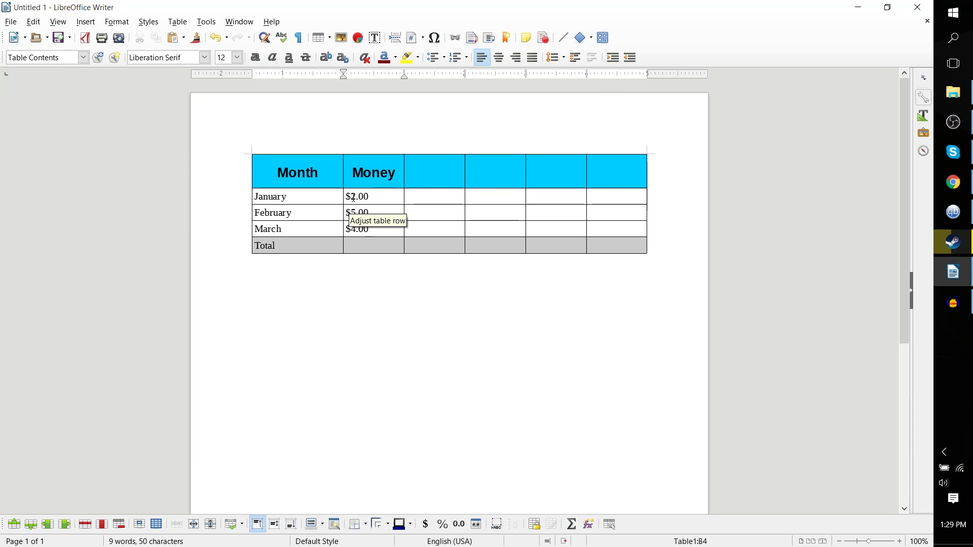
pyautogui.click(380, 244)
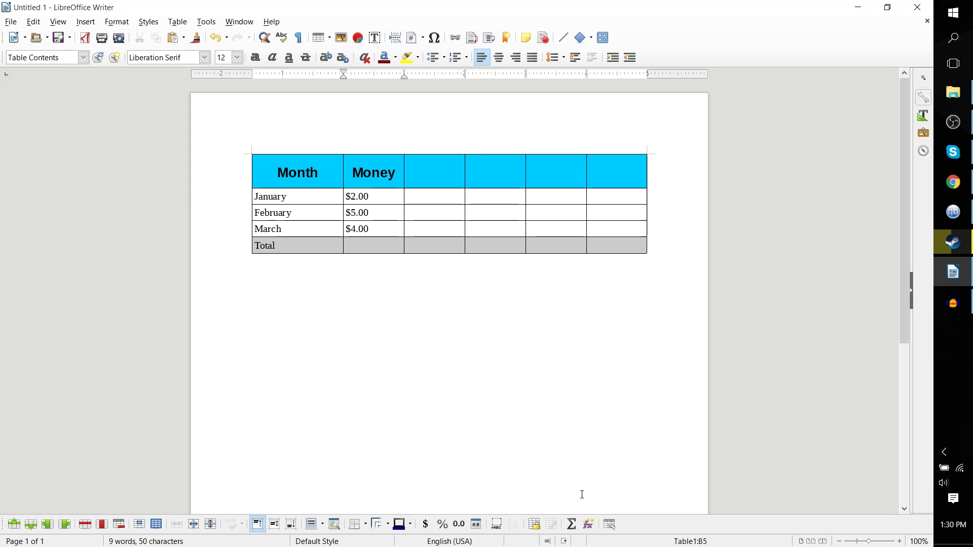
# Step: Apply the formula =sum(<B2>|<B3>|<B4>) to the Total Money cell, giving $11.00
pyautogui.click(581, 522)
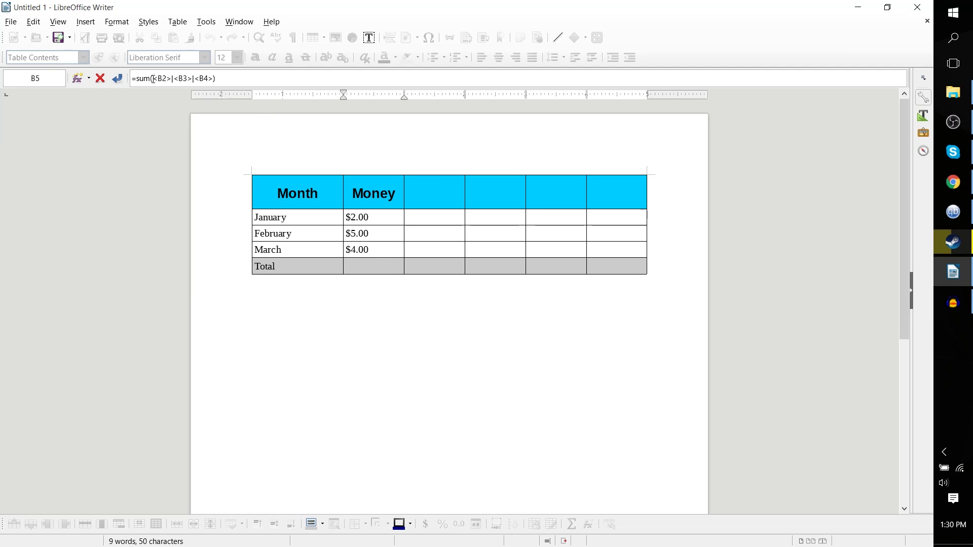
pyautogui.moveTo(153, 79)
pyautogui.mouseDown()
pyautogui.moveTo(214, 80)
pyautogui.moveTo(141, 80)
pyautogui.moveTo(155, 79)
pyautogui.mouseUp()
pyautogui.click(223, 80)
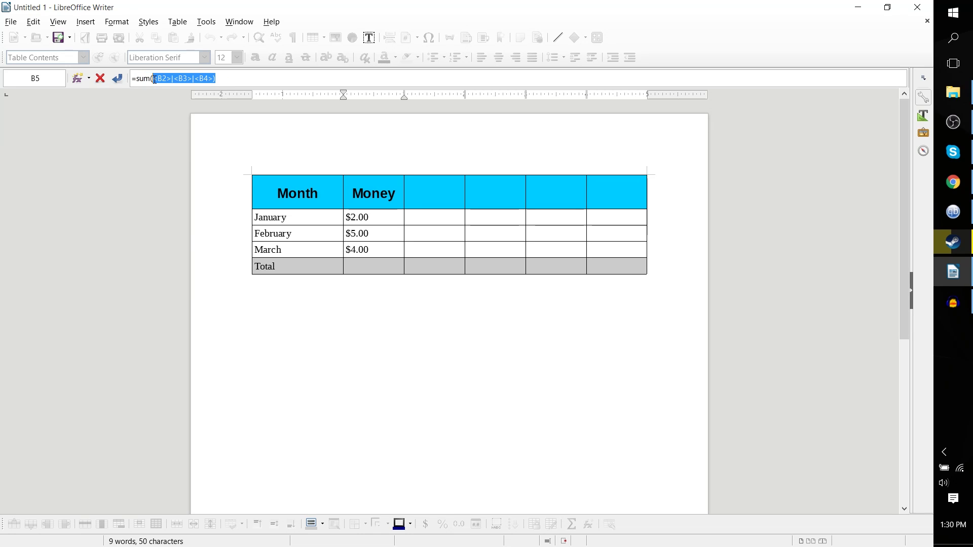
pyautogui.click(155, 79)
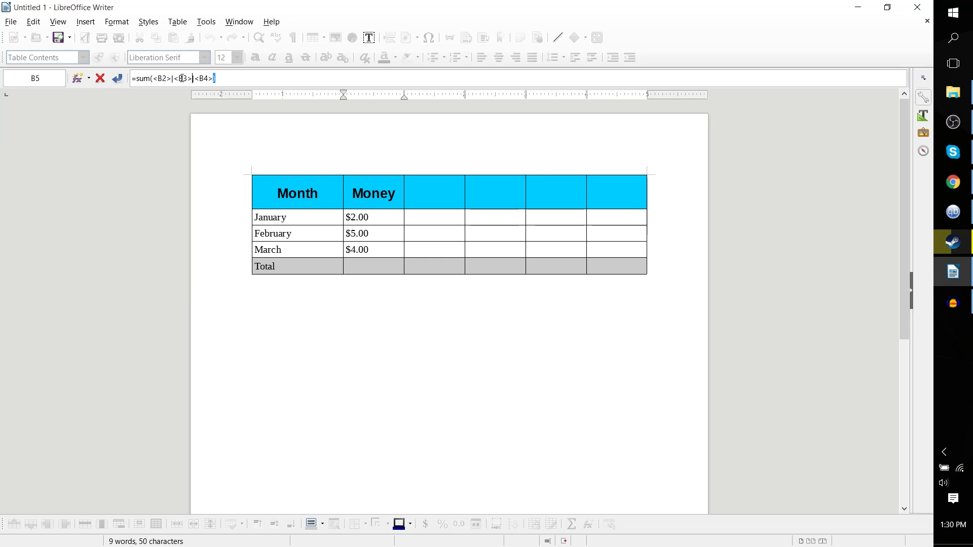
pyautogui.moveTo(182, 79); pyautogui.dragTo(138, 79)
pyautogui.click(137, 80)
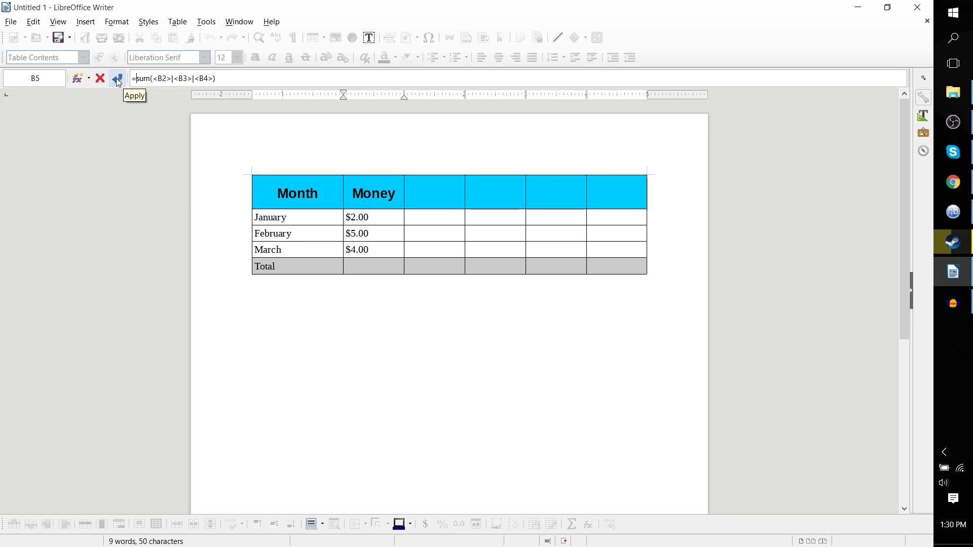
pyautogui.click(118, 79)
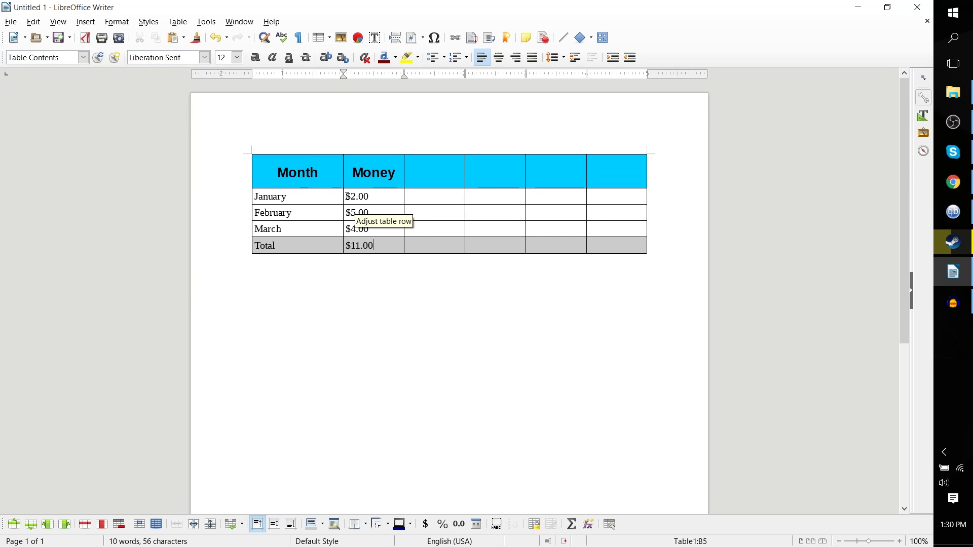
# Step: Review the three monthly amounts and the Total cell's sum formula
pyautogui.moveTo(346, 197); pyautogui.dragTo(384, 229)
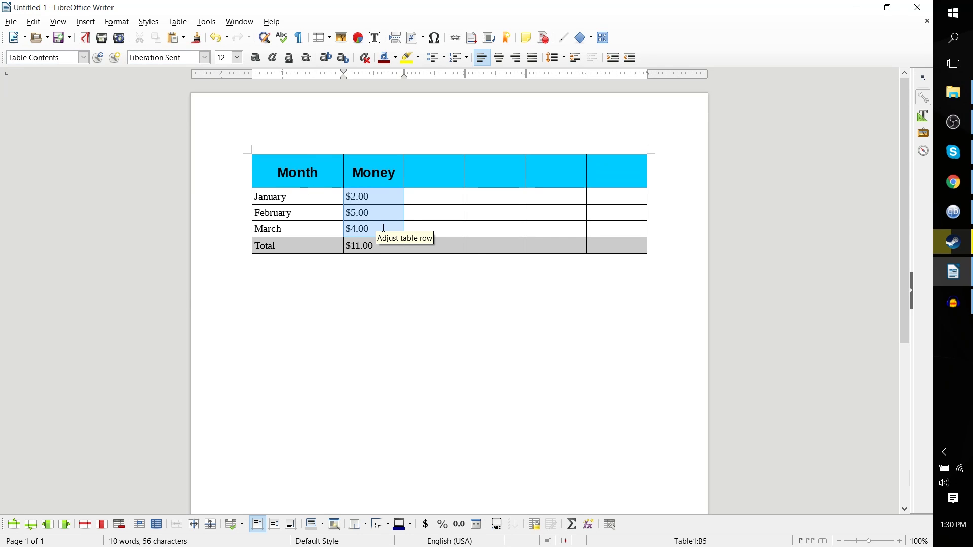
pyautogui.click(382, 245)
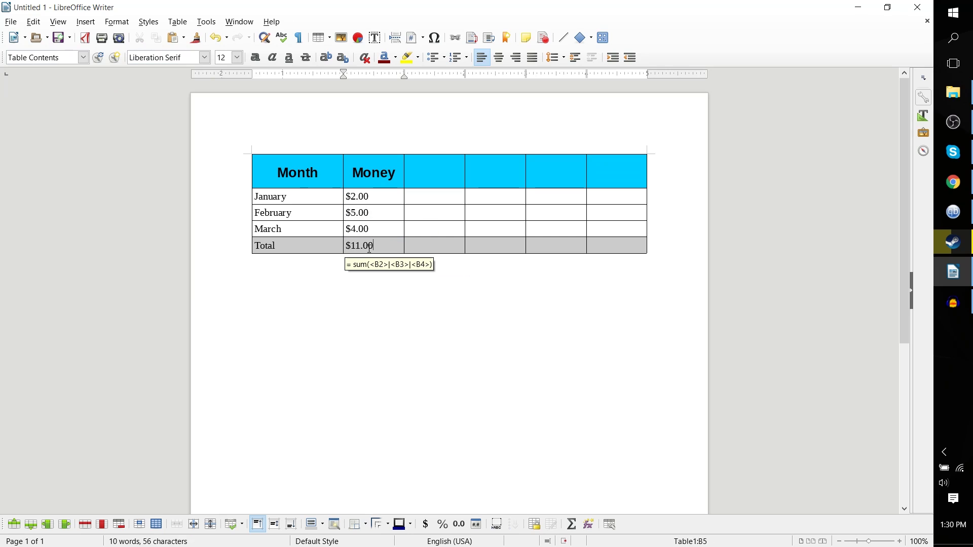
pyautogui.click(390, 232)
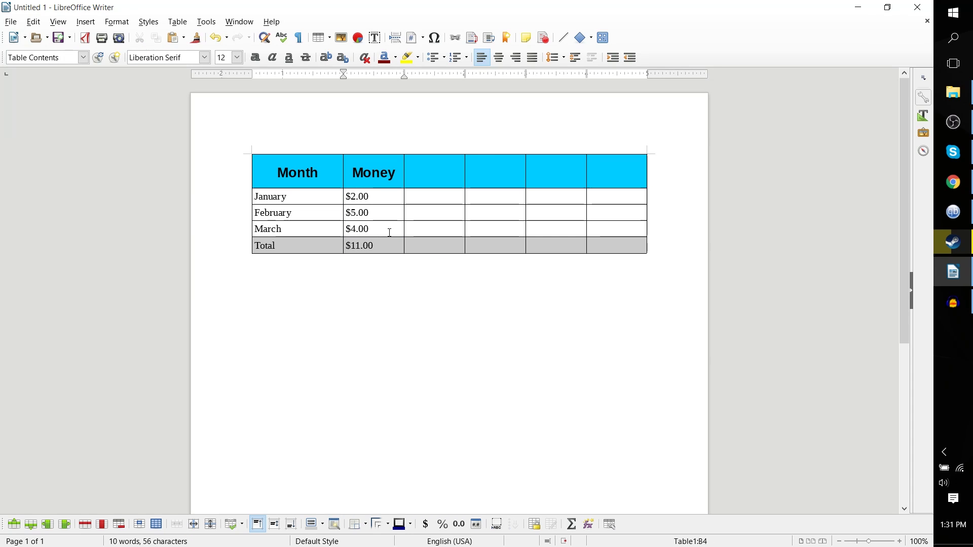
pyautogui.click(393, 245)
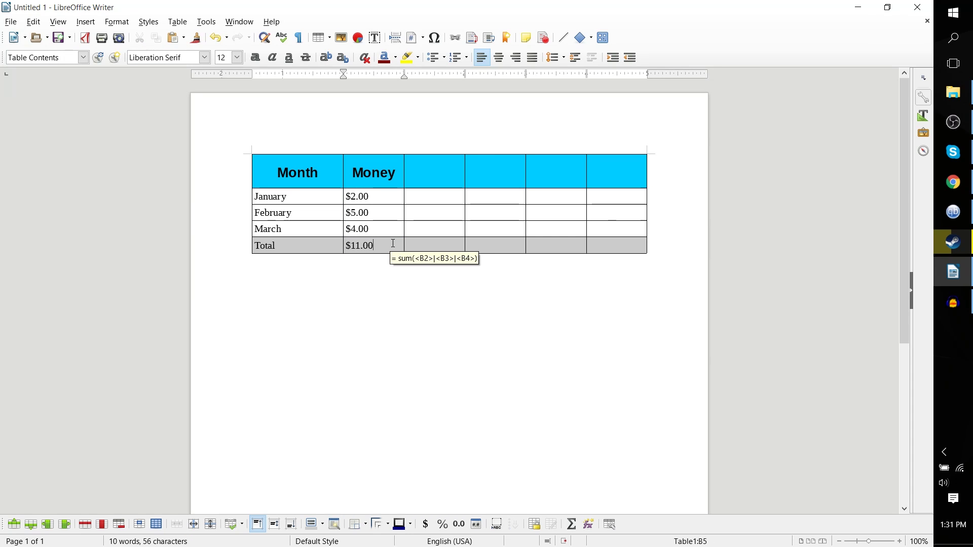
# Step: Change January's amount from 2 to 8 so the Total recalculates to $17.00
pyautogui.click(357, 197)
pyautogui.press('BackSpace')
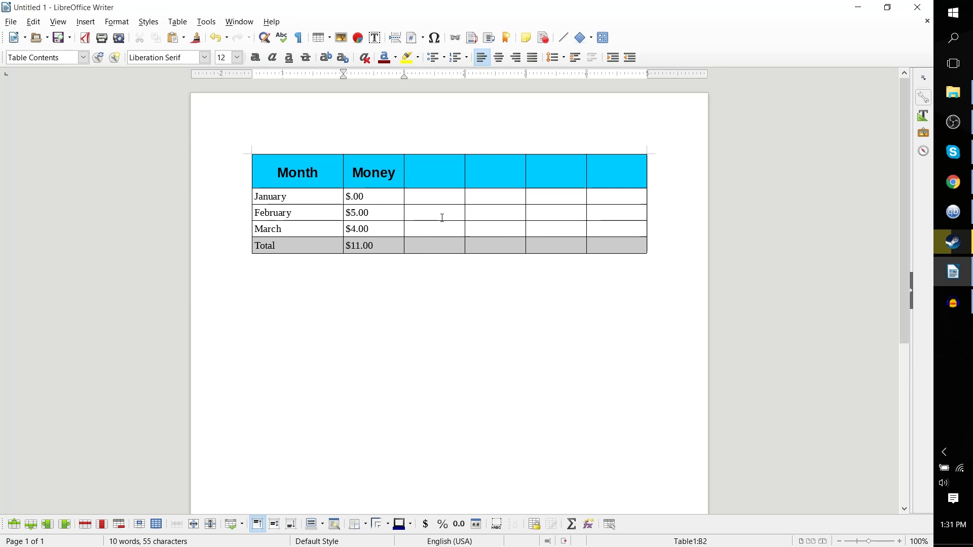
pyautogui.write('8')
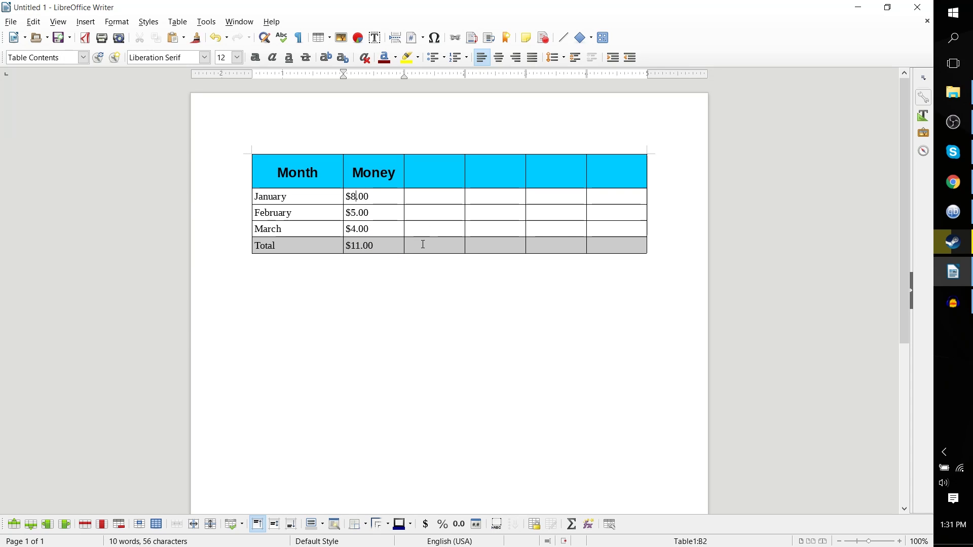
pyautogui.click(426, 215)
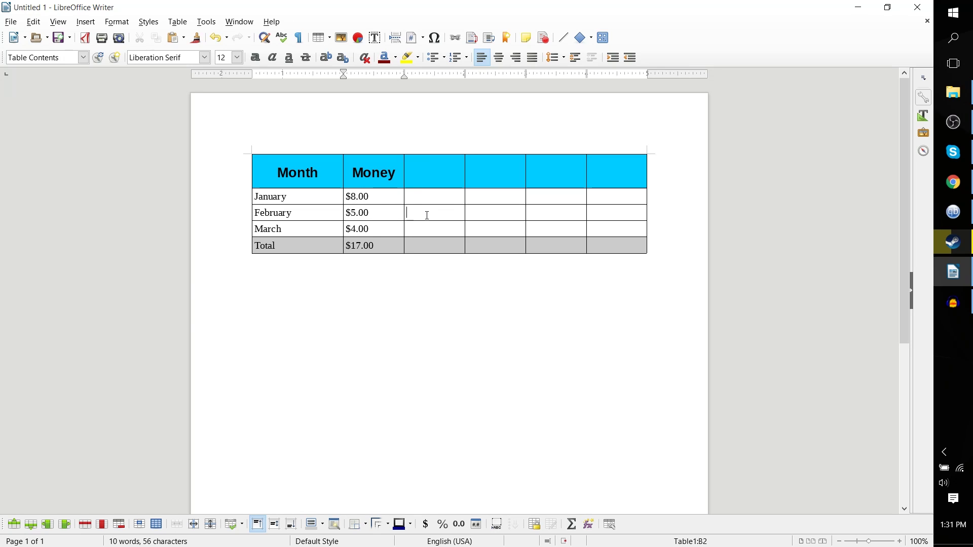
pyautogui.click(379, 245)
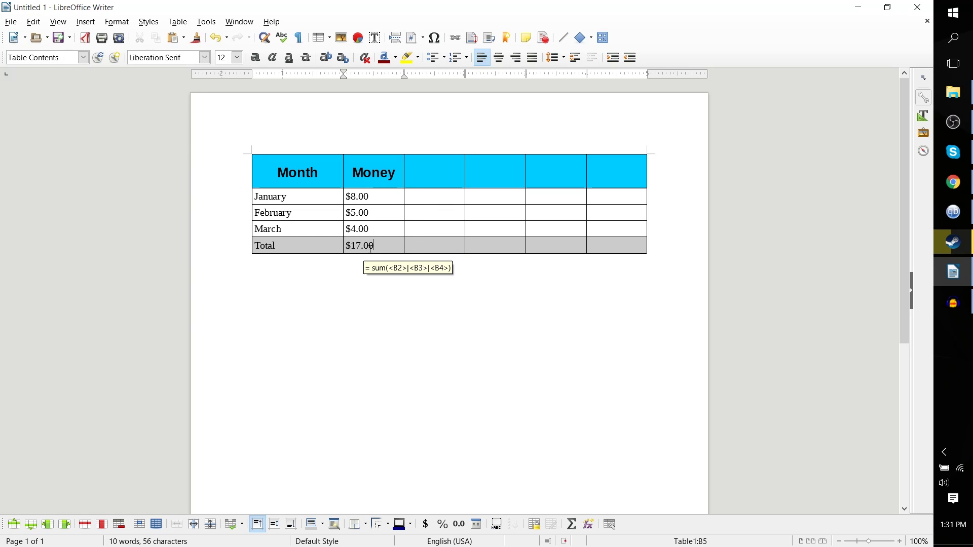